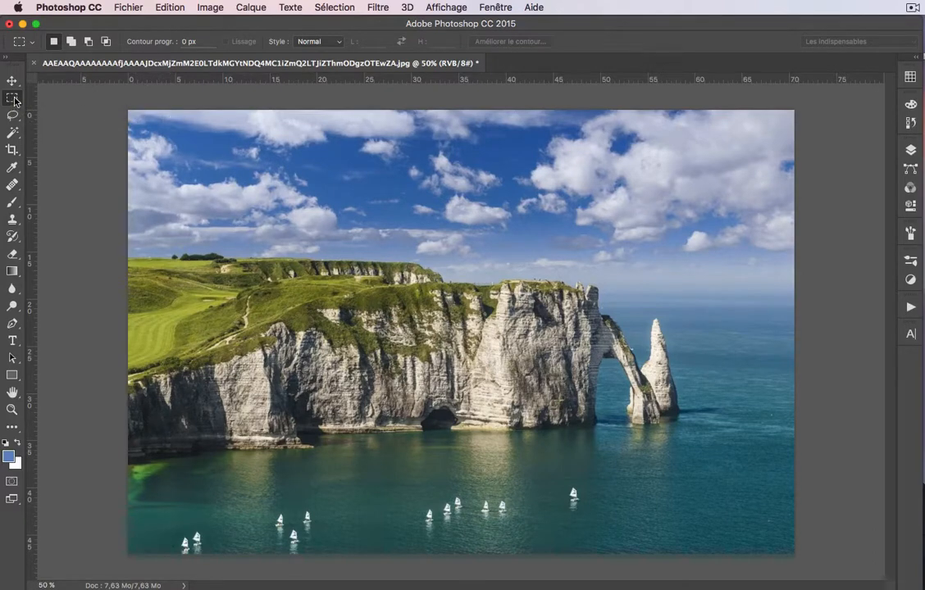
Select the full-height strip of the image from the cliff's end near the arch to the right edge with the Rectangular Marquee tool.
left_click_drag(14, 101, 70, 104)
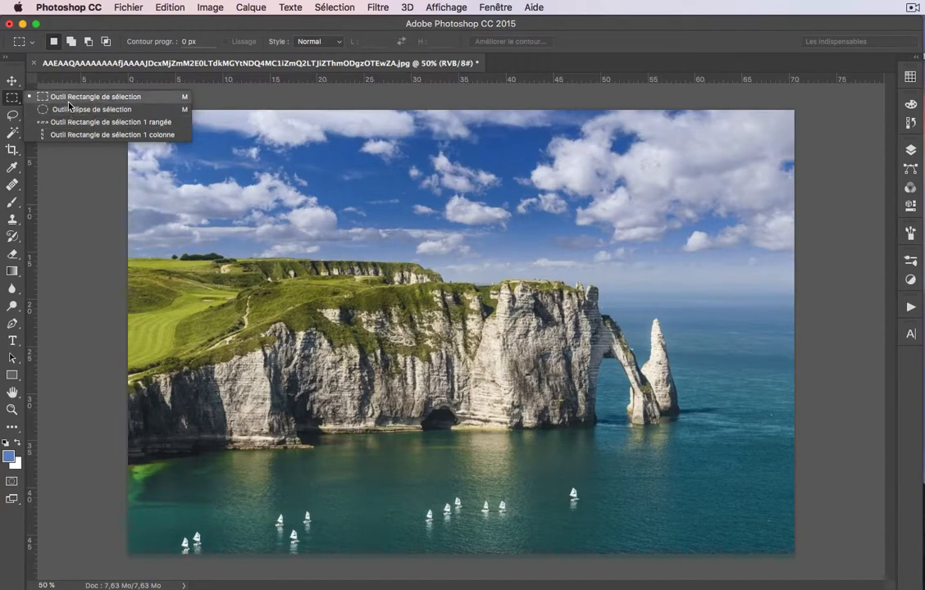
left_click(200, 91)
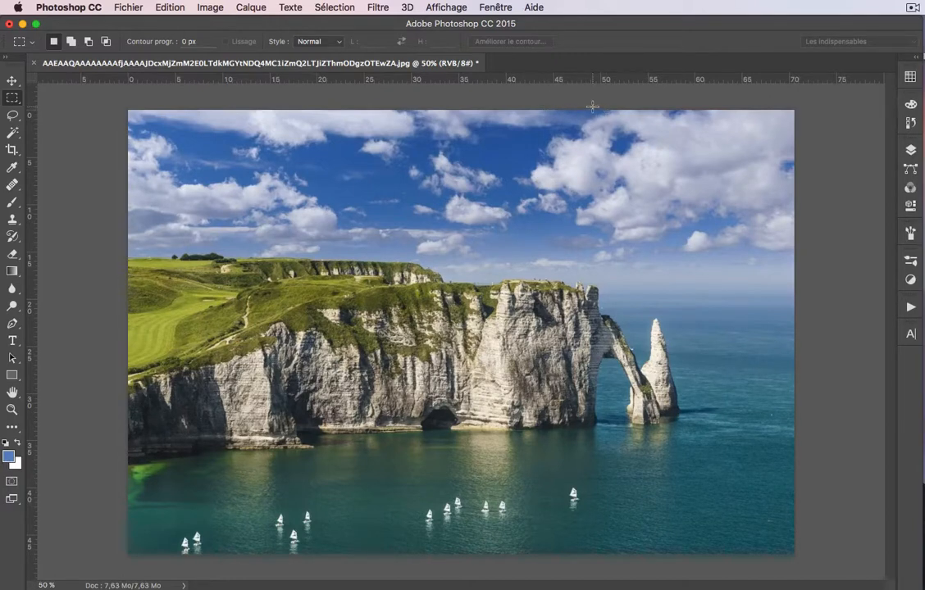
left_click_drag(592, 106, 793, 553)
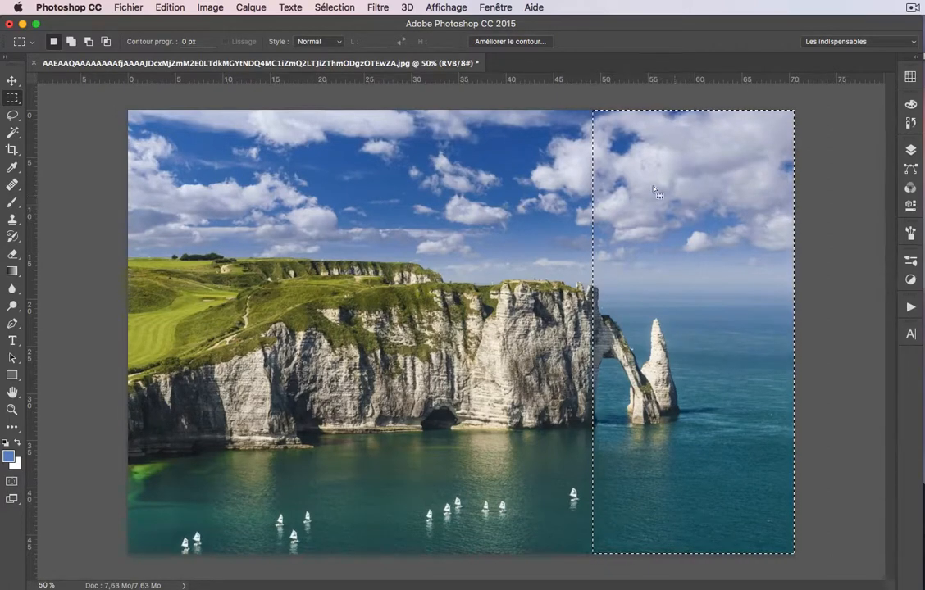
Apply a Hue/Saturation adjustment to the selected strip with saturation -1 and lightness +65.
left_click(215, 8)
mouse_move(222, 50)
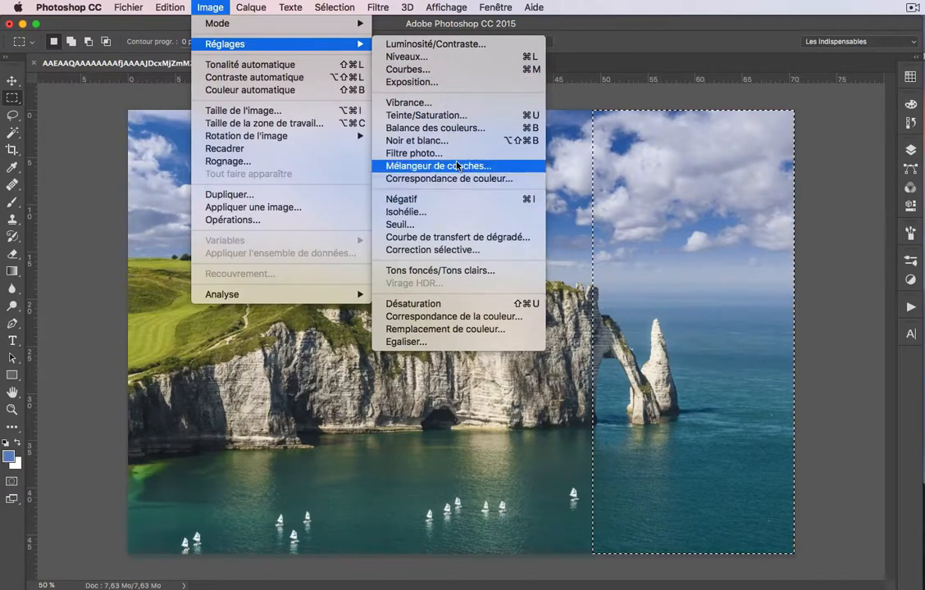
left_click(443, 116)
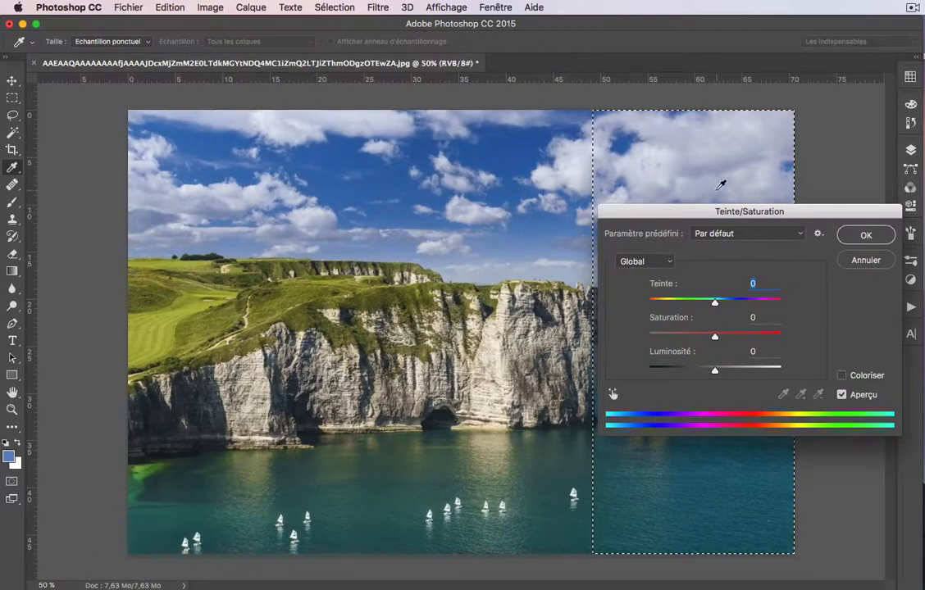
left_click_drag(647, 198, 201, 123)
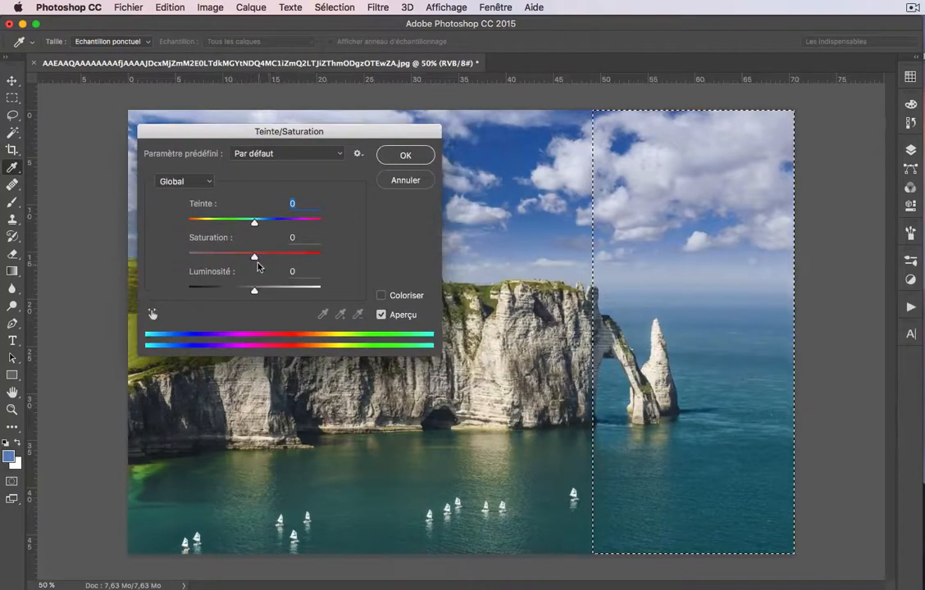
left_click_drag(254, 255, 307, 257)
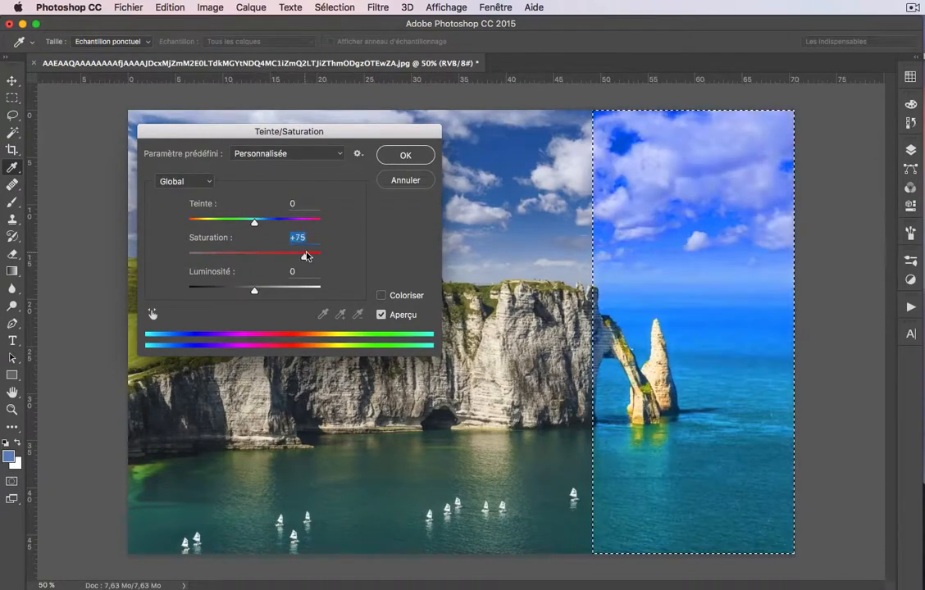
left_click_drag(255, 291, 287, 293)
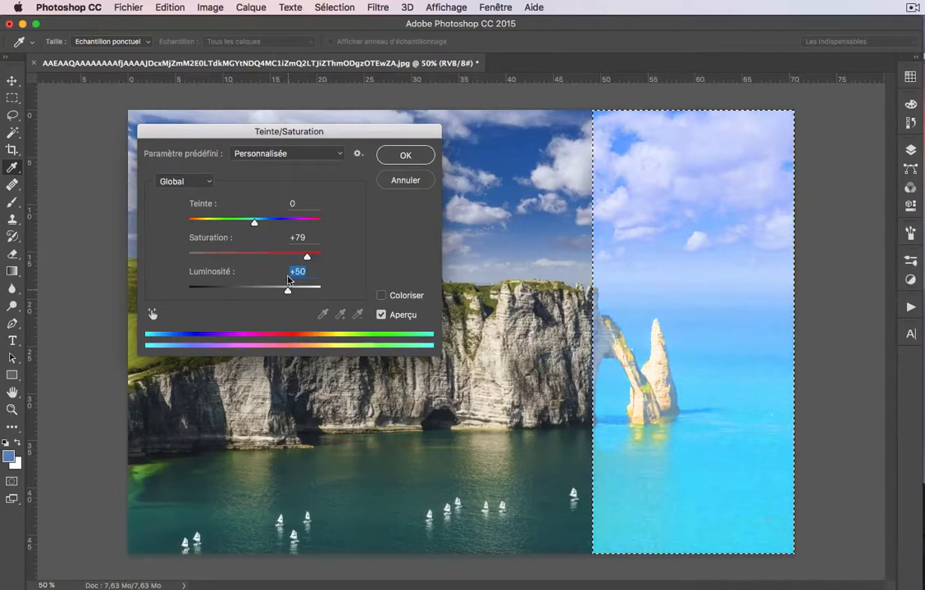
left_click_drag(307, 257, 259, 258)
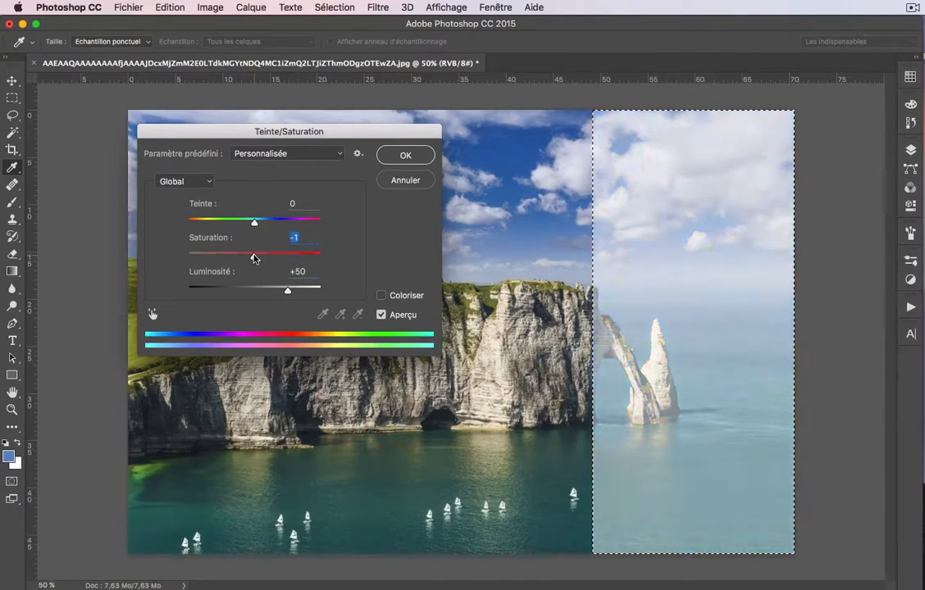
left_click_drag(288, 291, 298, 296)
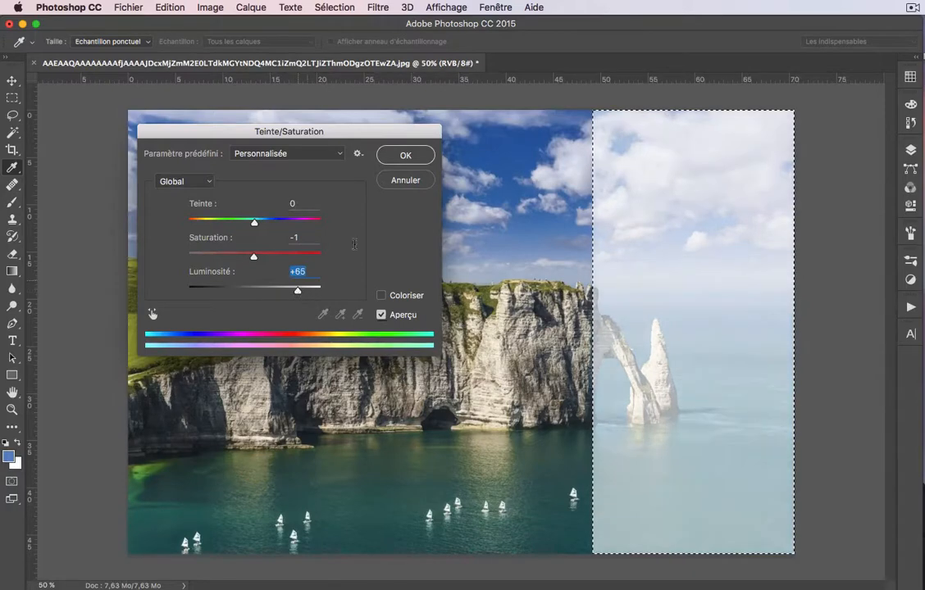
left_click(406, 155)
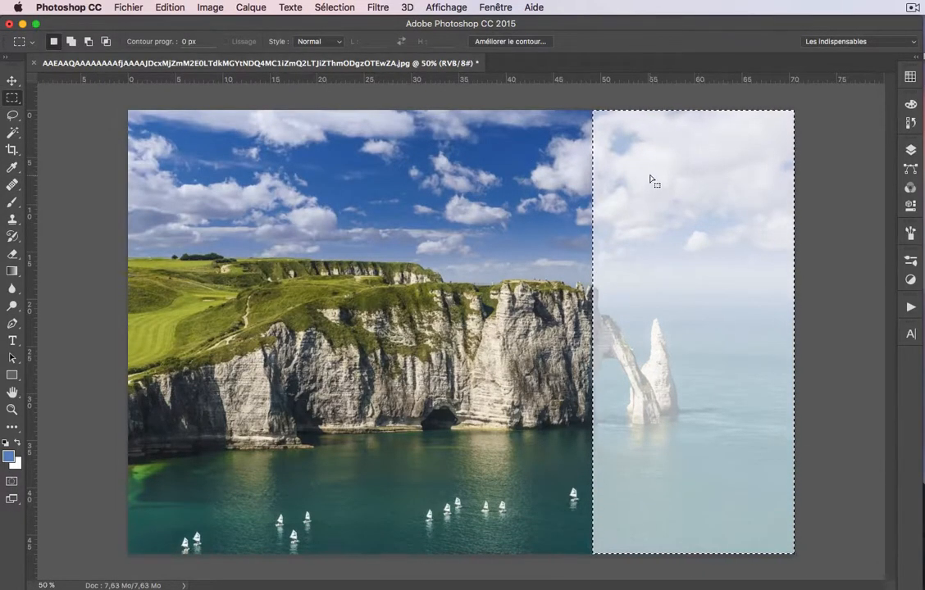
Deselect the strip directly on the canvas with the marquee tool and undo the deselection.
mouse_move(650, 179)
left_mouse_down()
mouse_move(542, 231)
mouse_move(642, 187)
left_mouse_up()
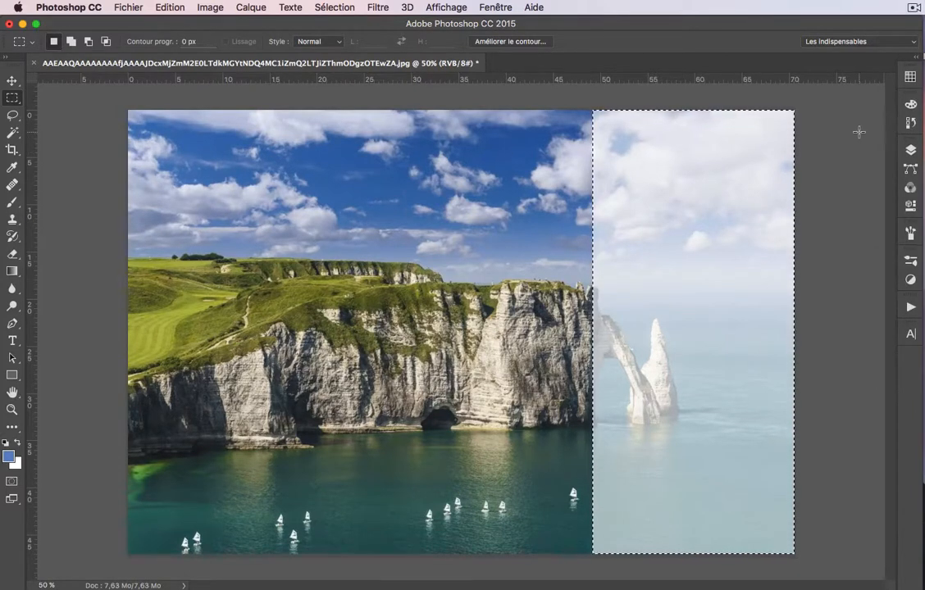
left_click(493, 153)
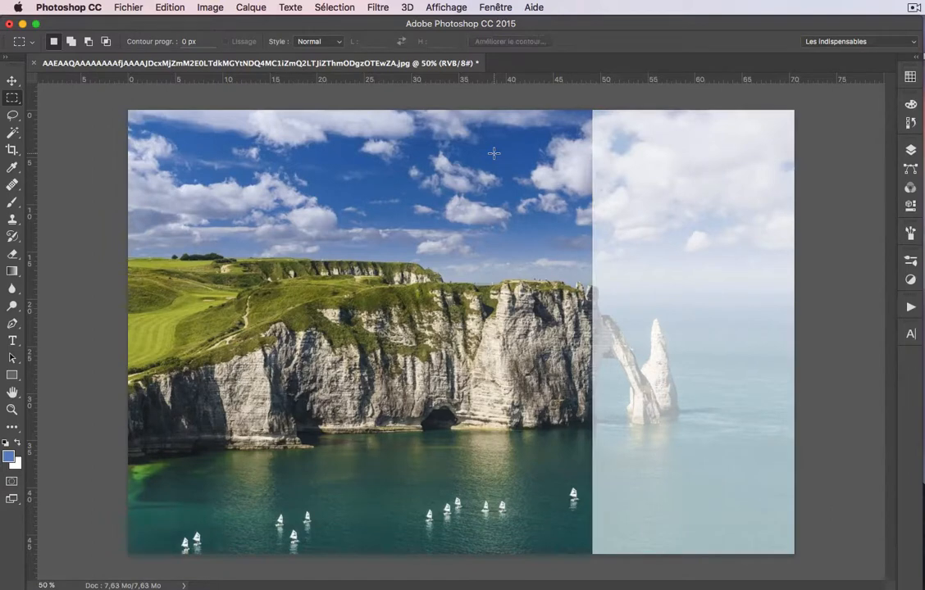
key("super+z")
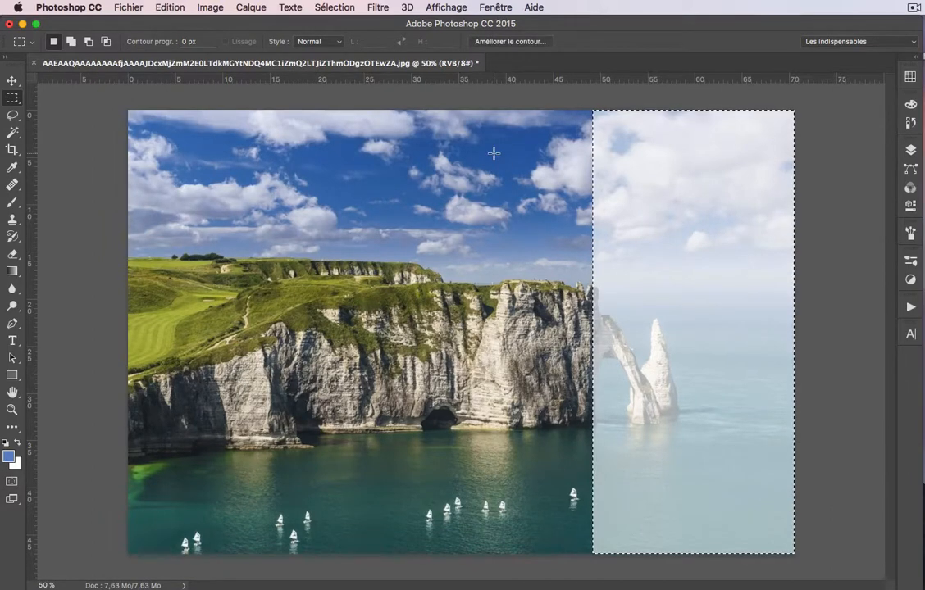
Remove the strip's selection with the Deselect command (Désélectionner) and undo that command.
left_click(334, 8)
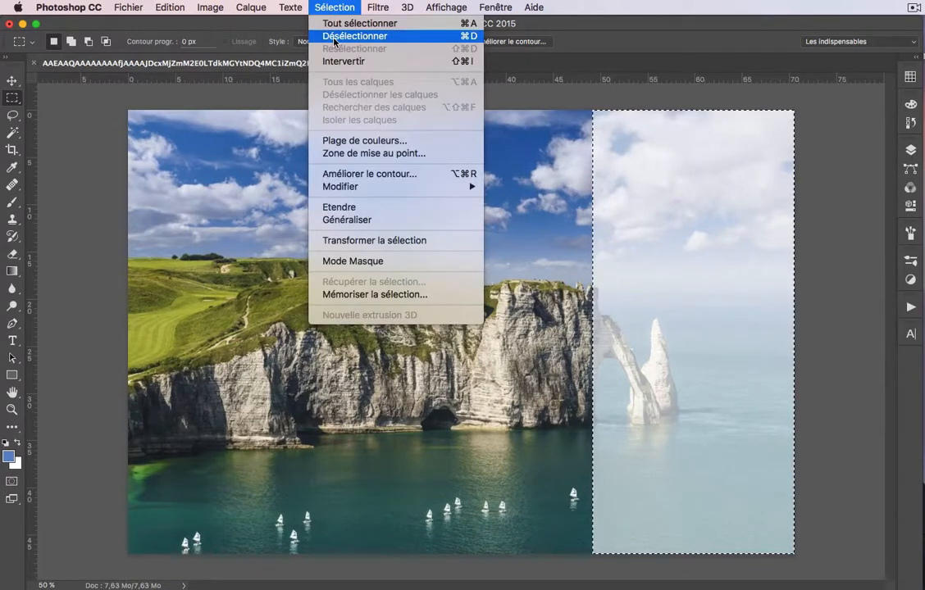
left_click(354, 36)
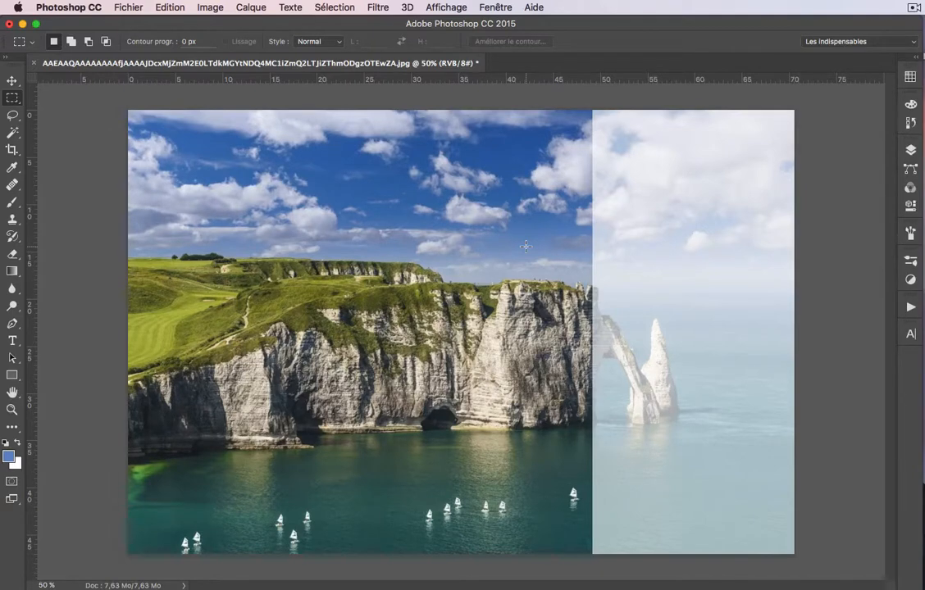
left_click(169, 7)
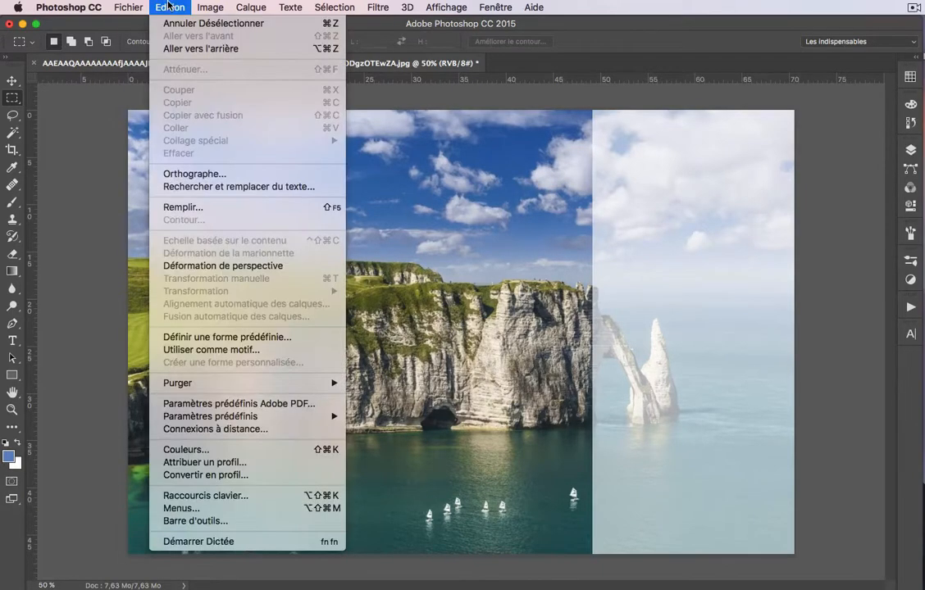
left_click(171, 24)
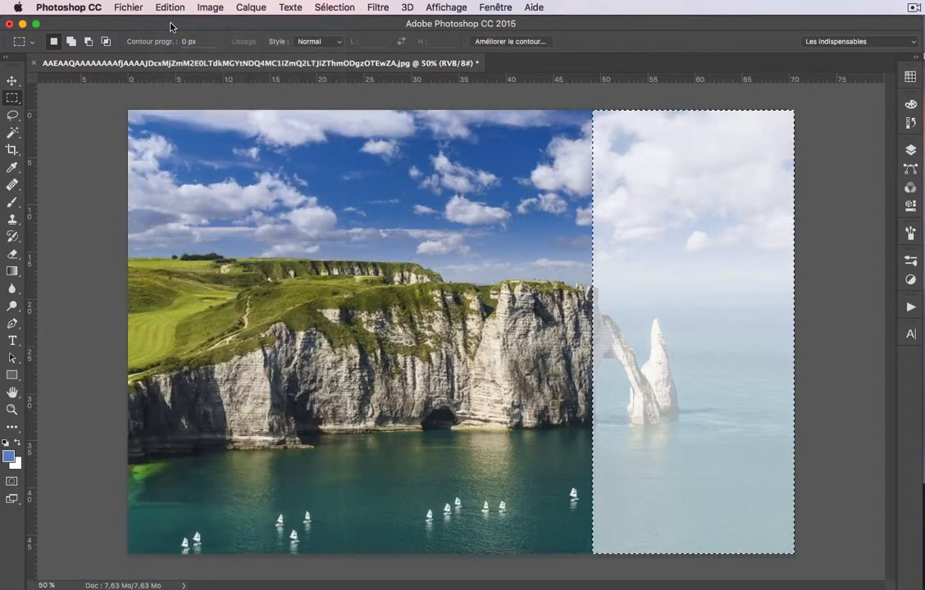
Open the History panel (Historique), lengthen it and examine the recorded states from the first to the latest.
left_click(495, 6)
left_click(496, 5)
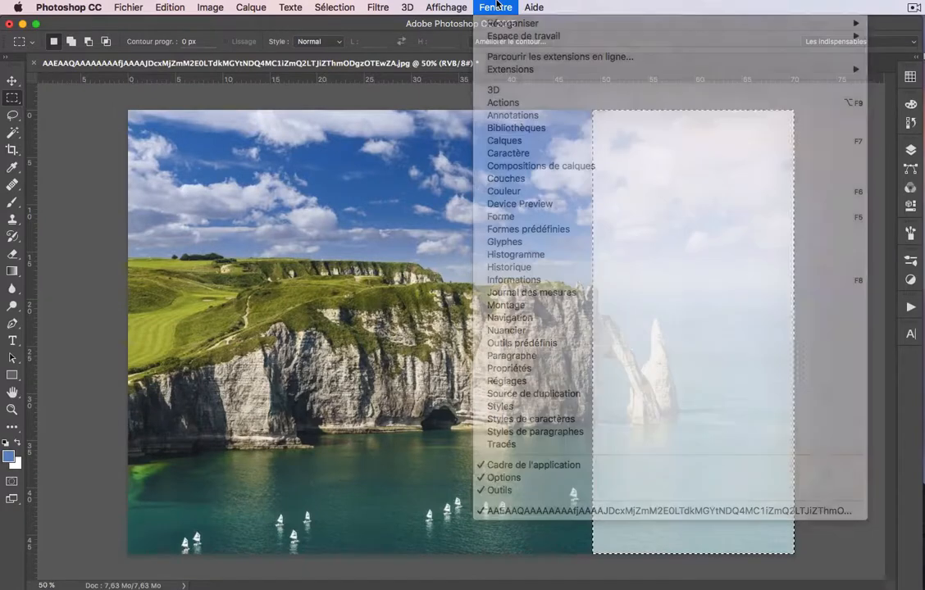
left_click(912, 123)
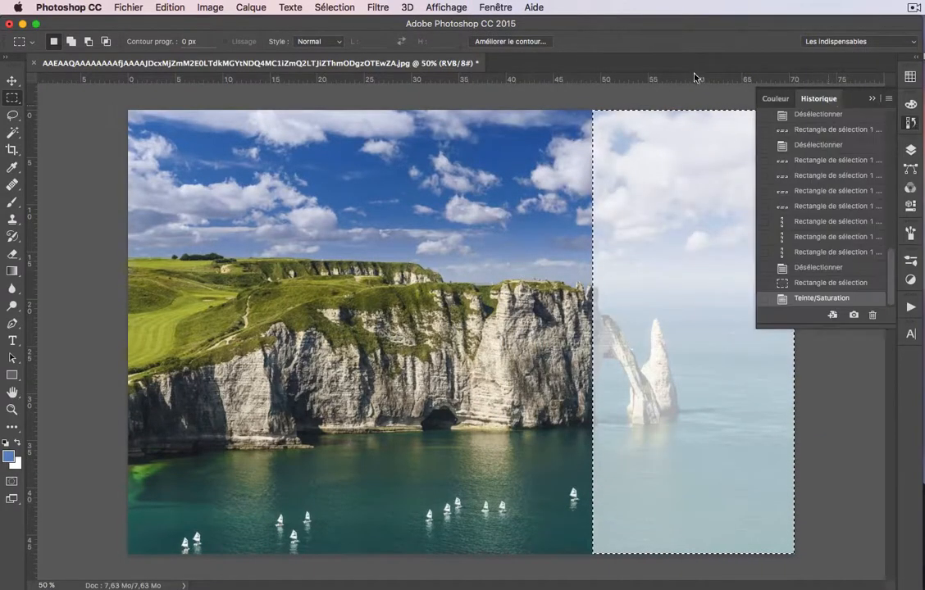
left_click(495, 6)
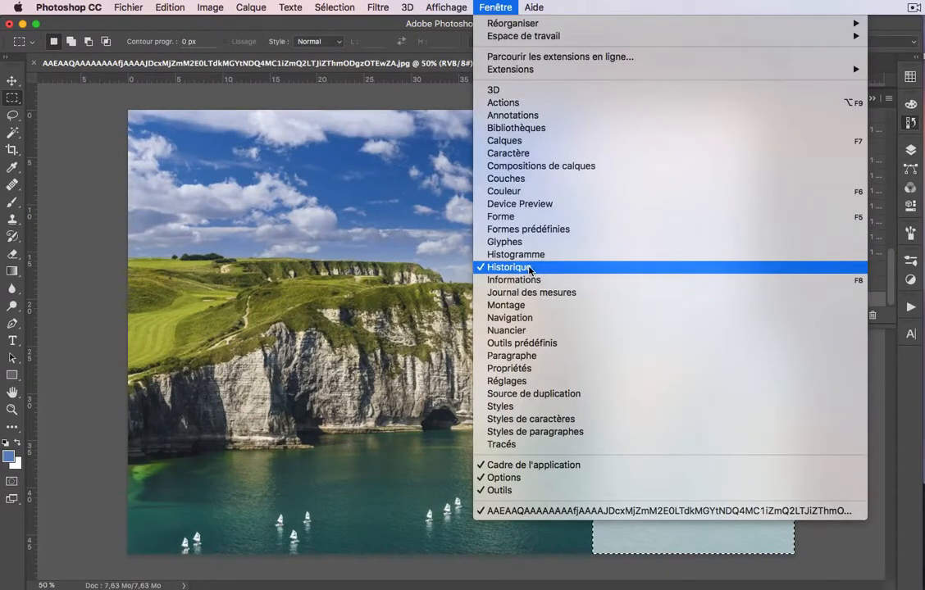
left_click(495, 7)
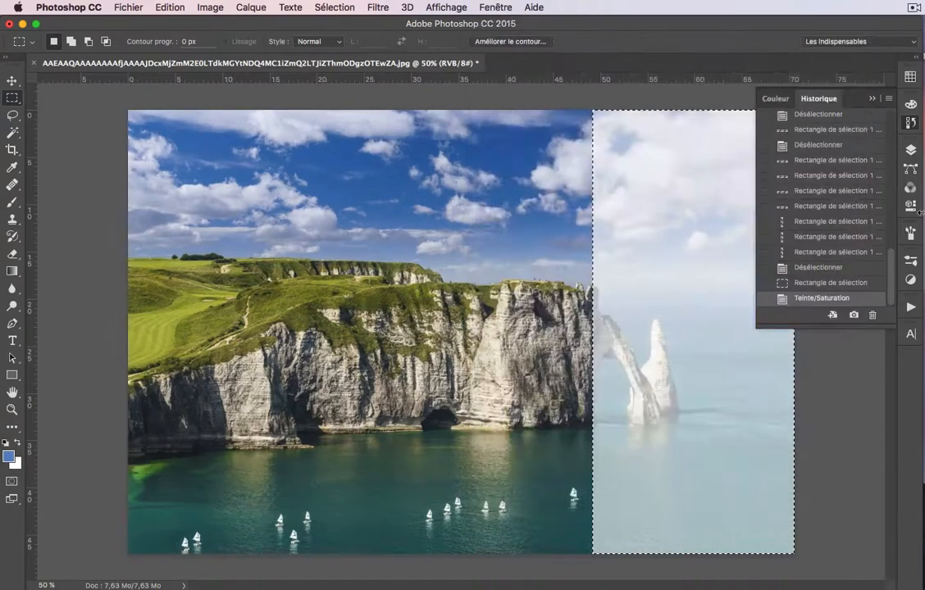
left_click_drag(879, 329, 873, 535)
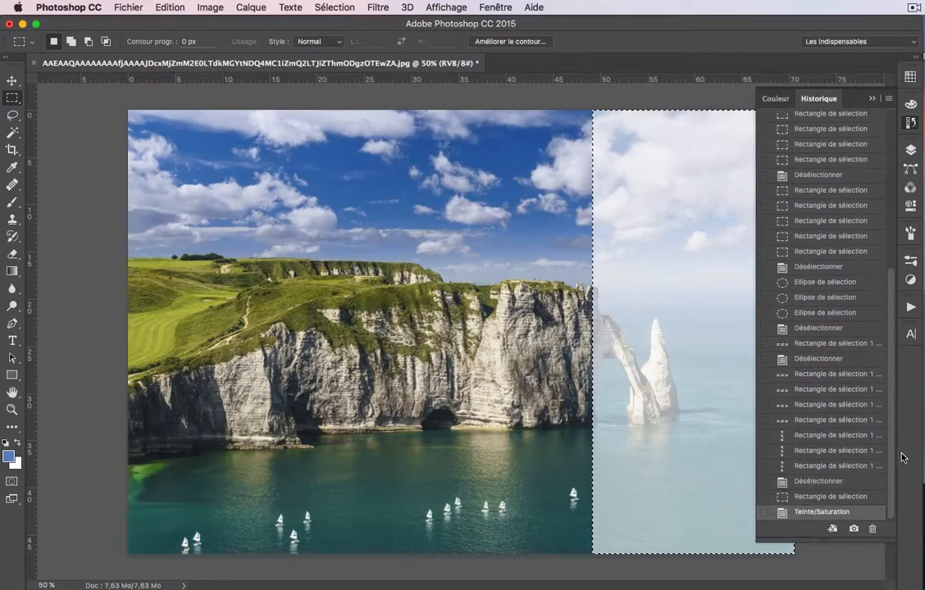
left_click_drag(892, 443, 897, 269)
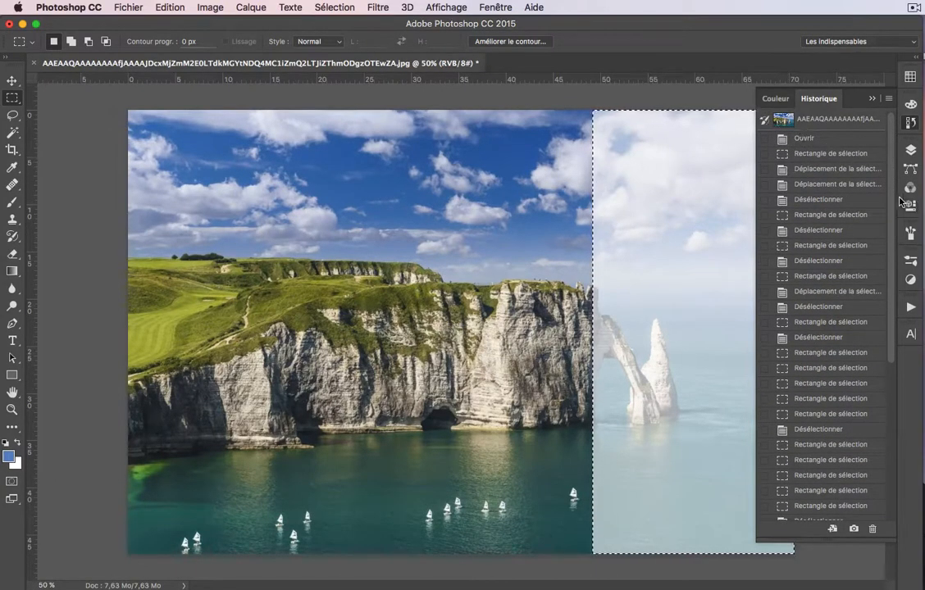
scroll(894, 206, "down", 10)
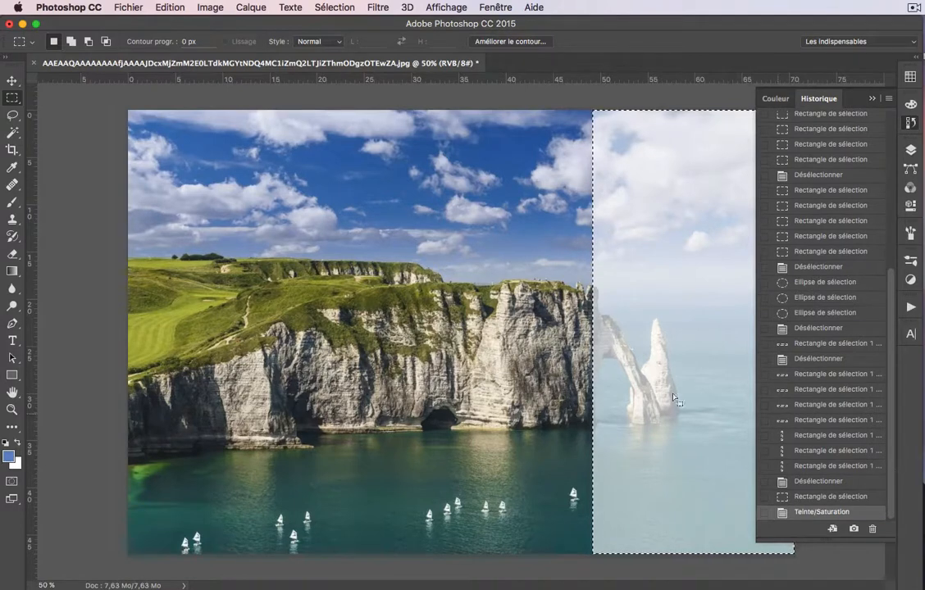
Step back through the recent history states to the one-column selections, and return to the Teinte/Saturation state.
left_click(845, 497)
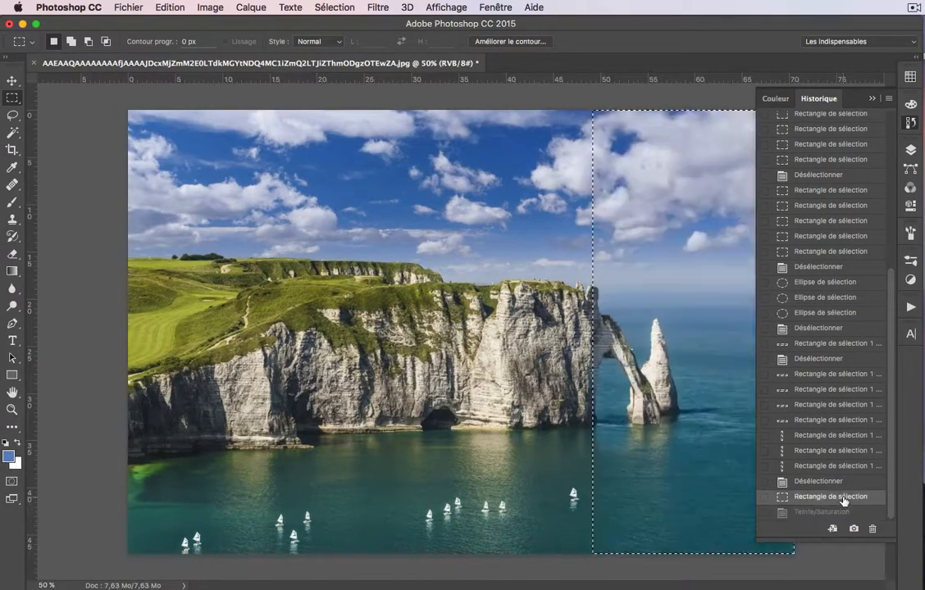
left_click(845, 483)
left_click(844, 466)
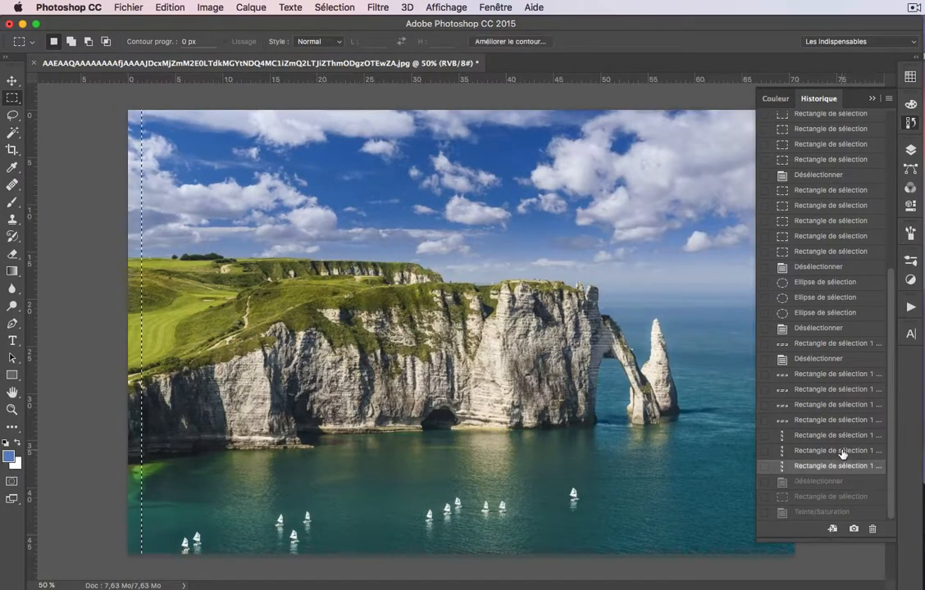
left_click(843, 451)
left_click(837, 481)
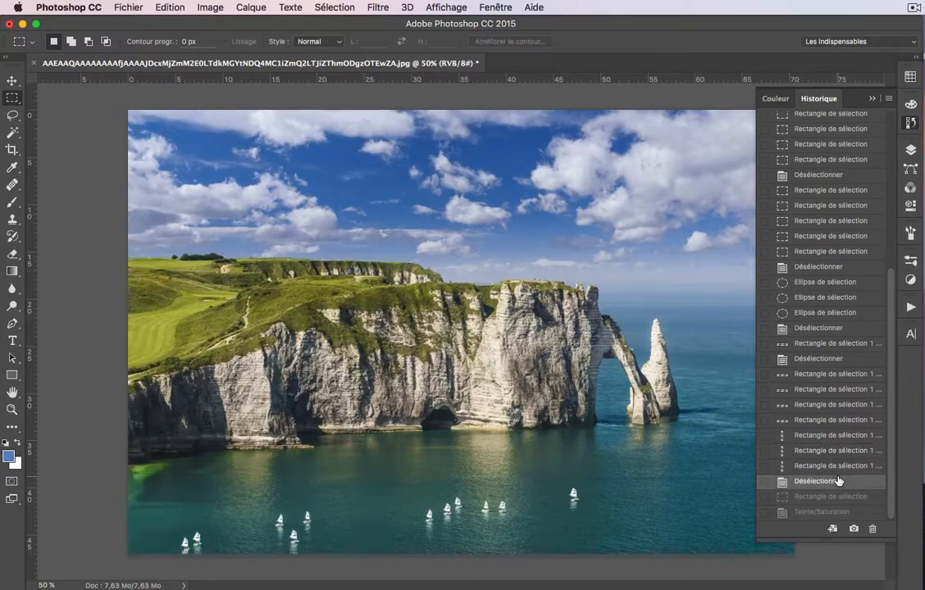
left_click(837, 512)
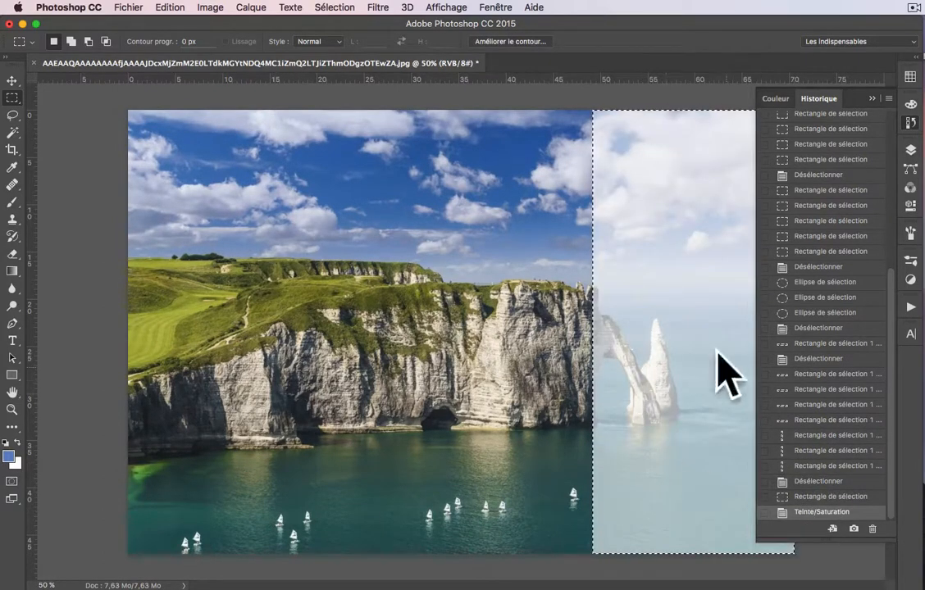
Revert the image to the Désélectionner state before the last rectangular selection, and shorten and collapse the History panel.
left_click(832, 482)
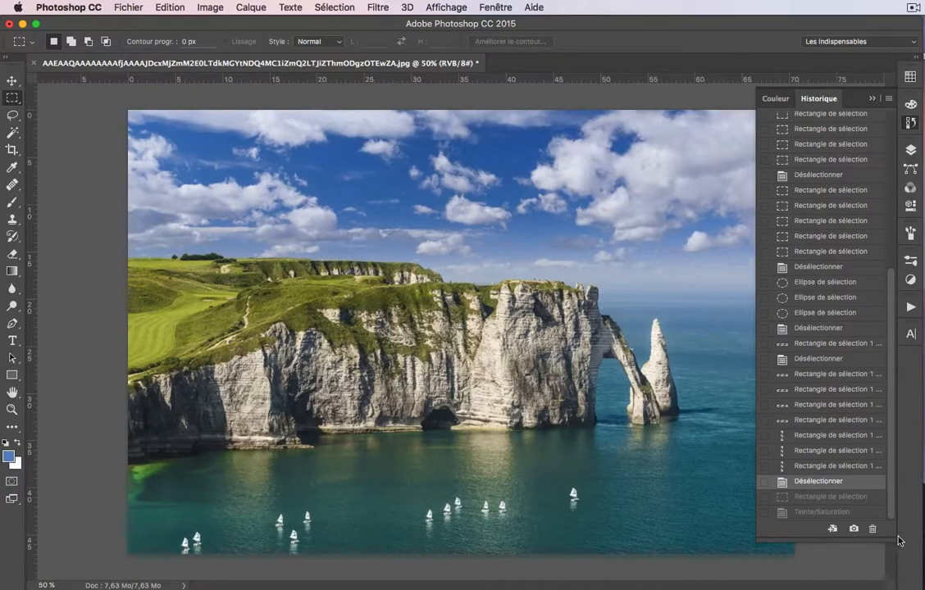
left_click_drag(893, 537, 872, 258)
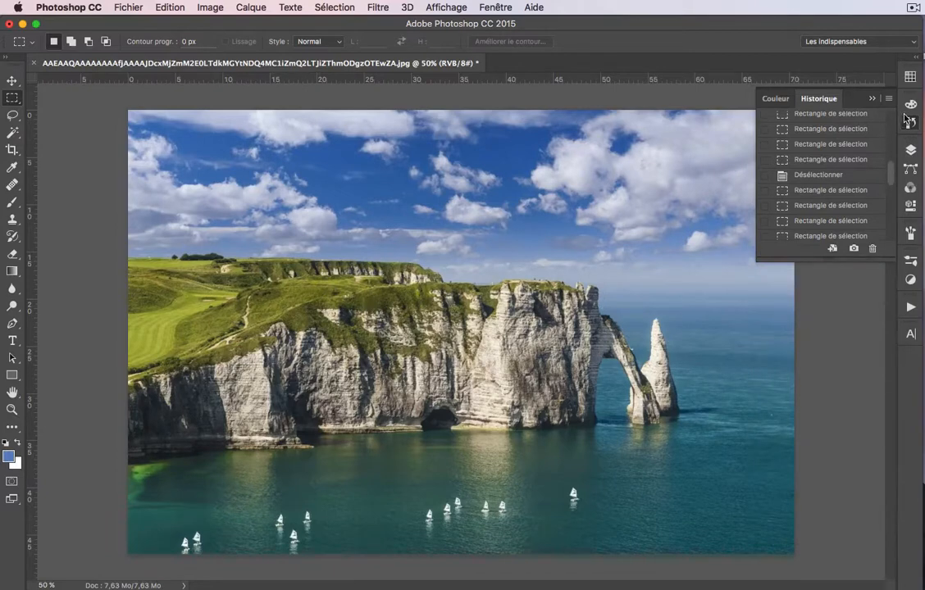
left_click(872, 99)
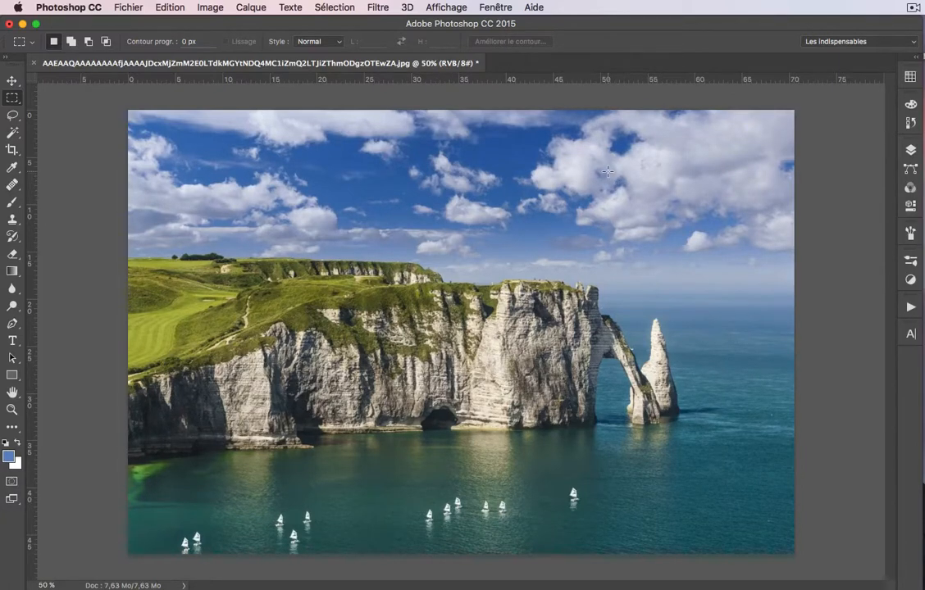
Draw a roughly square marquee selection over the clouds above the arch, try the add and subtract modes, and restore New selection mode.
left_click_drag(606, 172, 722, 291)
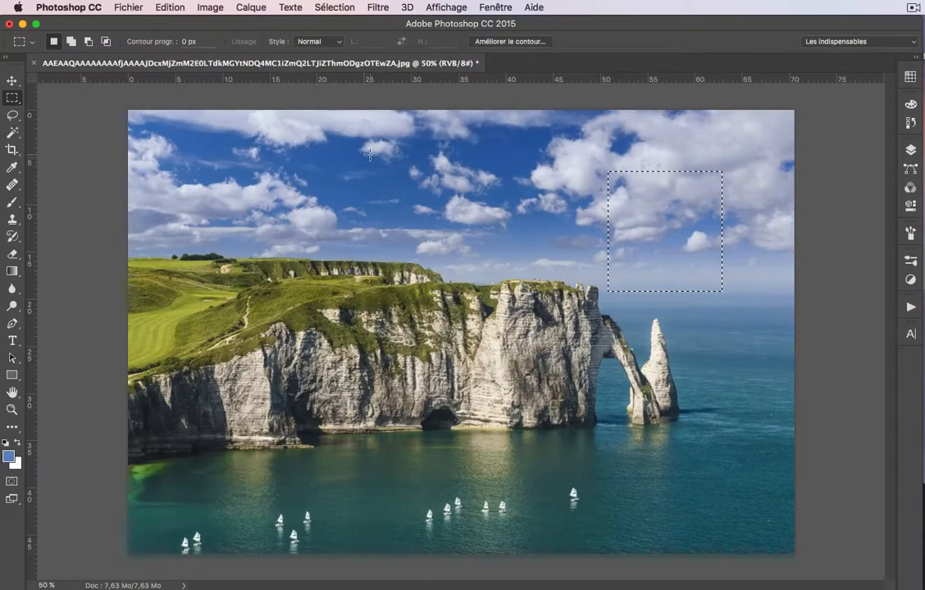
left_click(71, 42)
left_click(88, 42)
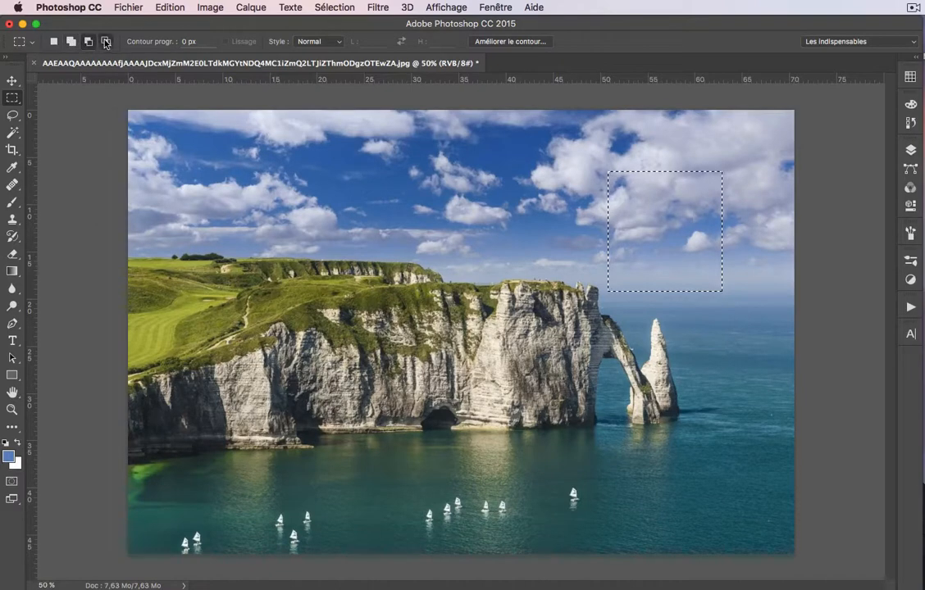
left_click(54, 42)
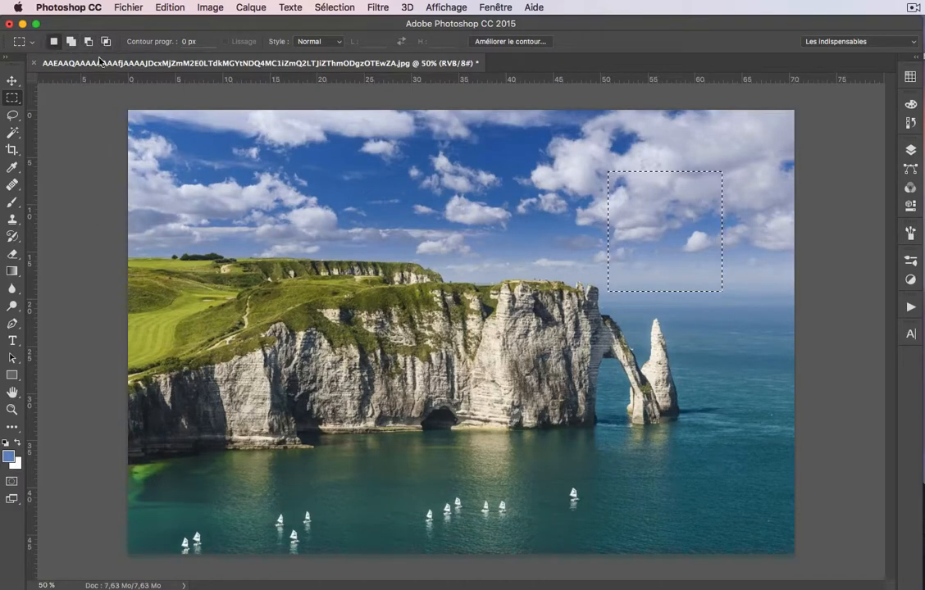
Draw three successive rectangular selections in the sky in New selection mode, ending with a small square over the central clouds.
left_click_drag(487, 145, 558, 205)
left_click_drag(618, 161, 689, 252)
left_click_drag(465, 146, 538, 221)
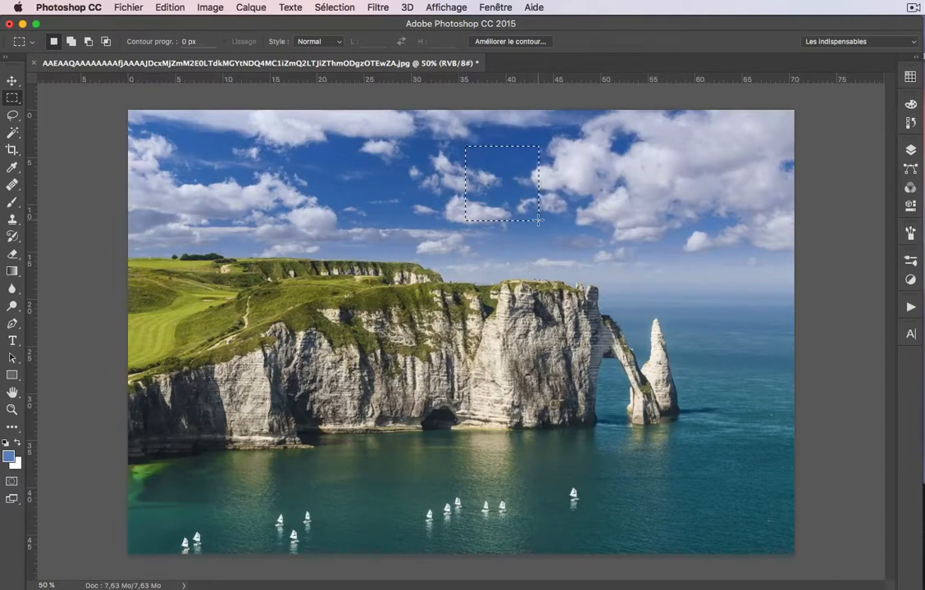
Switch to Add to selection mode and extend the square toward the large cloud above the arch with overlapping rectangles.
left_click(71, 41)
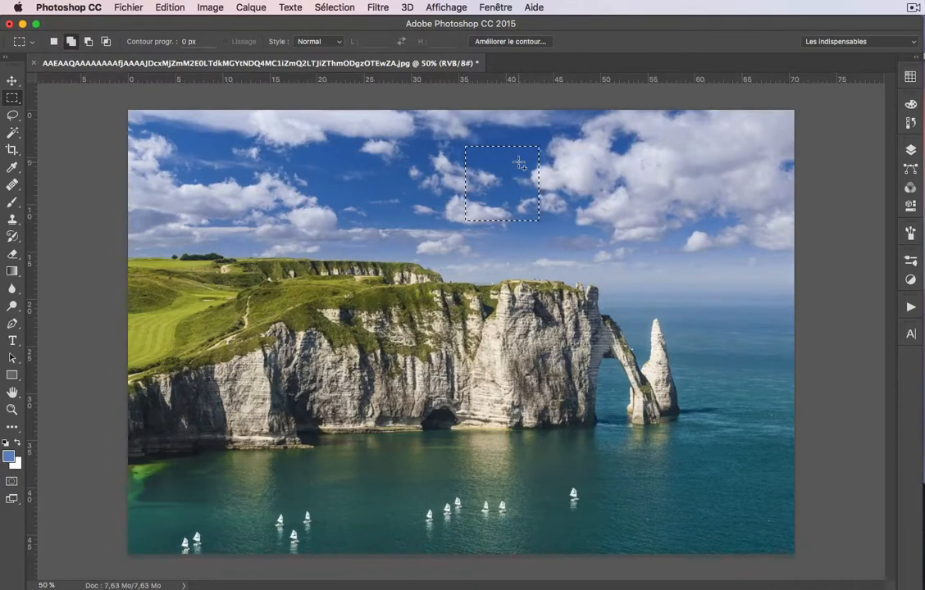
left_click_drag(537, 177, 612, 284)
left_click_drag(601, 179, 710, 248)
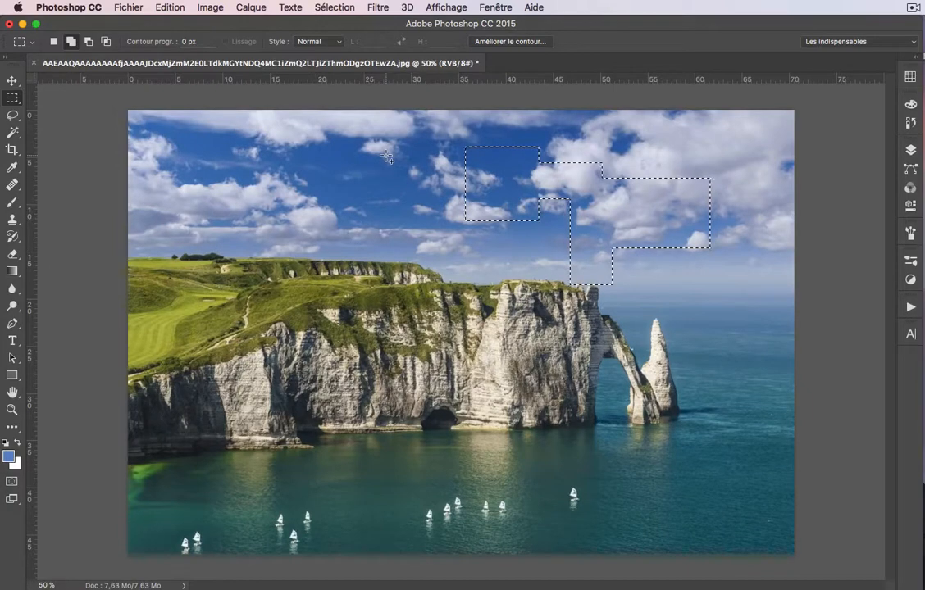
Switch to Subtract from selection mode and cut rectangles off the right side and lower edge of the combined selection.
left_click(83, 39)
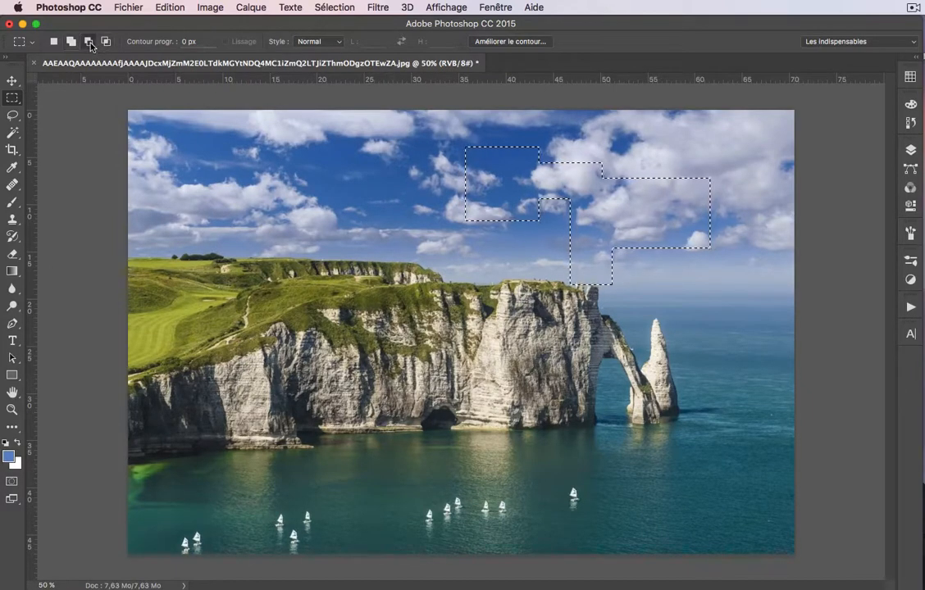
left_click_drag(647, 152, 690, 222)
left_click_drag(723, 268, 660, 164)
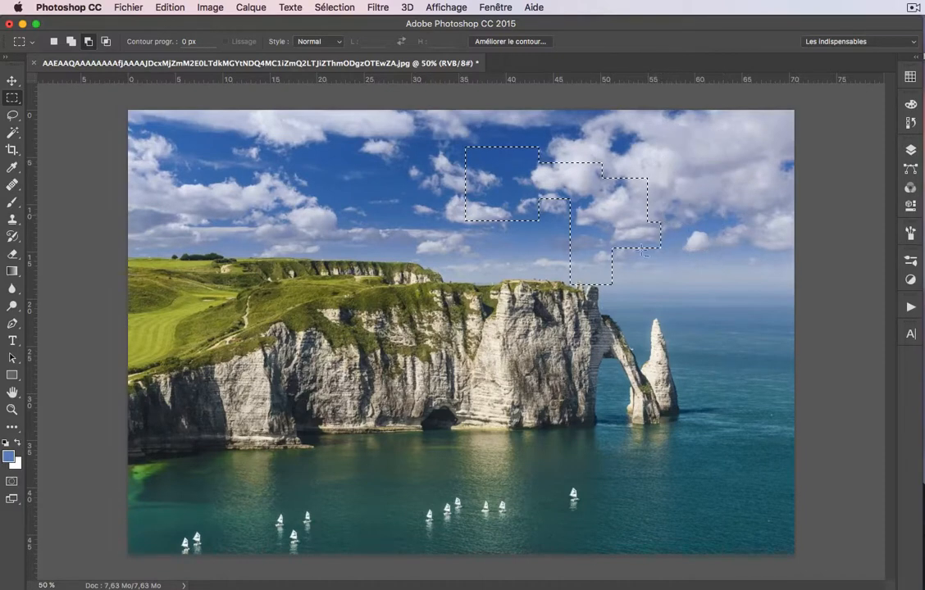
left_click_drag(639, 301, 552, 254)
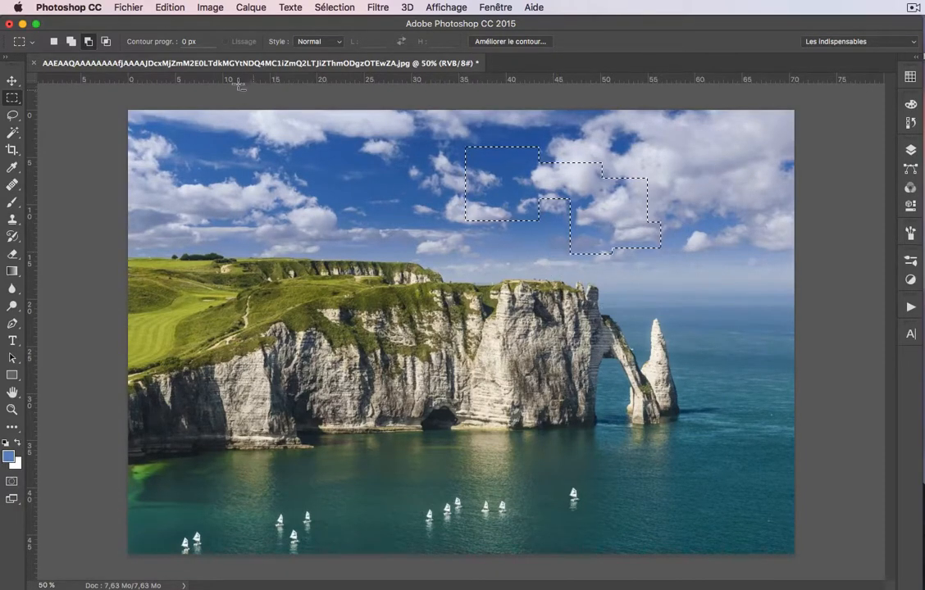
Restore New selection mode and deselect the combined cloud selection.
left_click(57, 43)
key("super+d")
key("super+d")
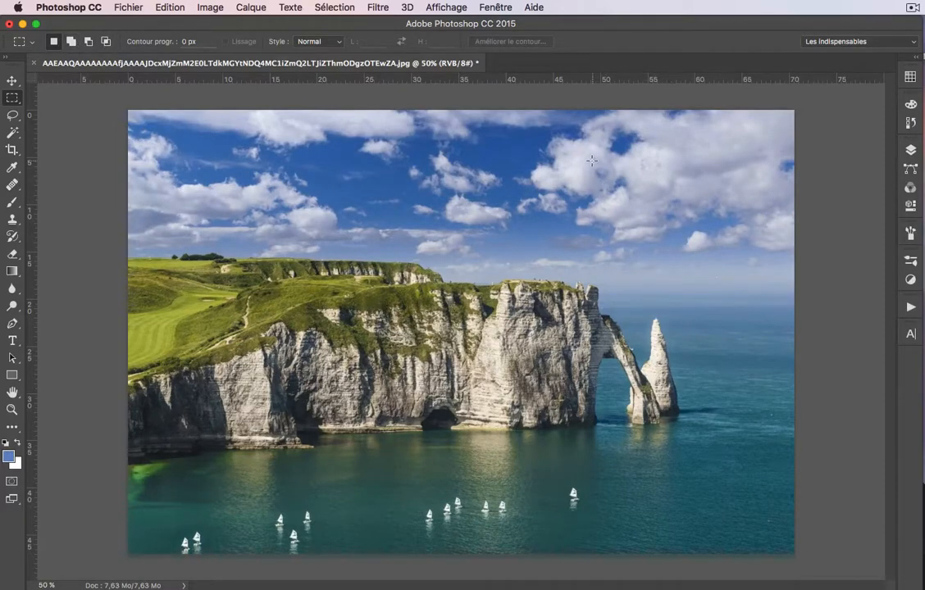
Draw a roughly square selection above the arch and temporarily use add mode to attach three rectangles over the sea.
left_click_drag(592, 160, 734, 297)
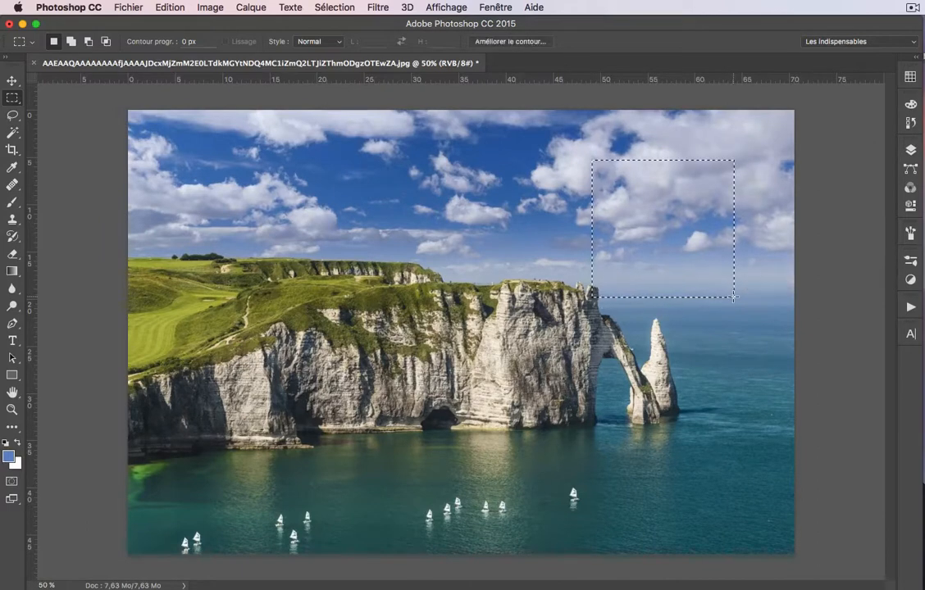
key("shift")
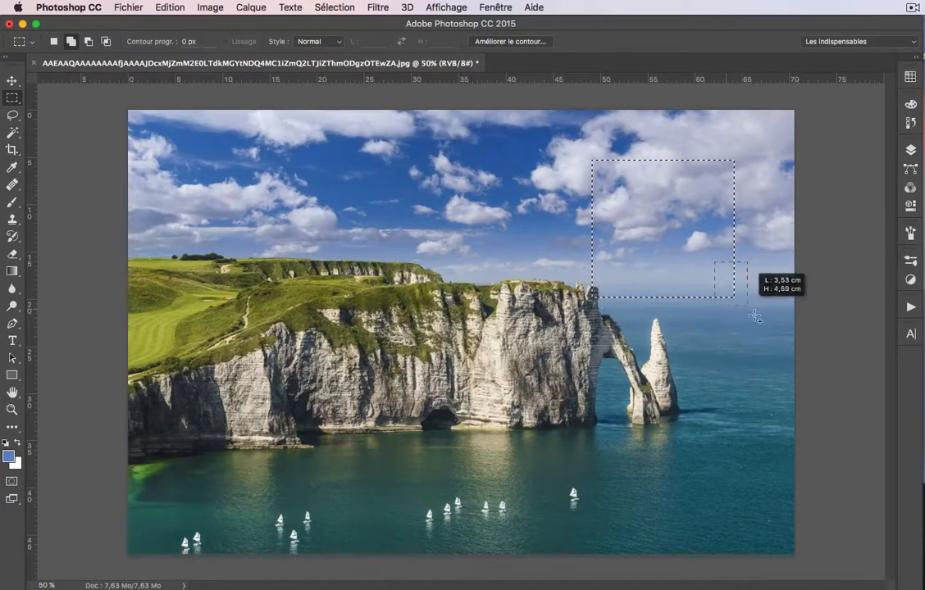
left_click_drag(755, 316, 769, 337)
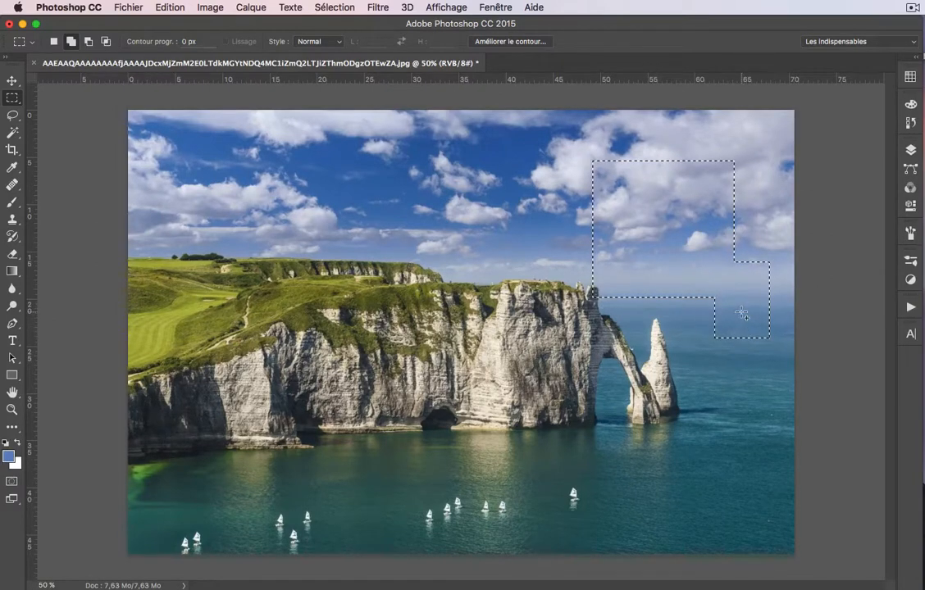
left_click_drag(742, 320, 753, 407)
left_click_drag(671, 325, 672, 326)
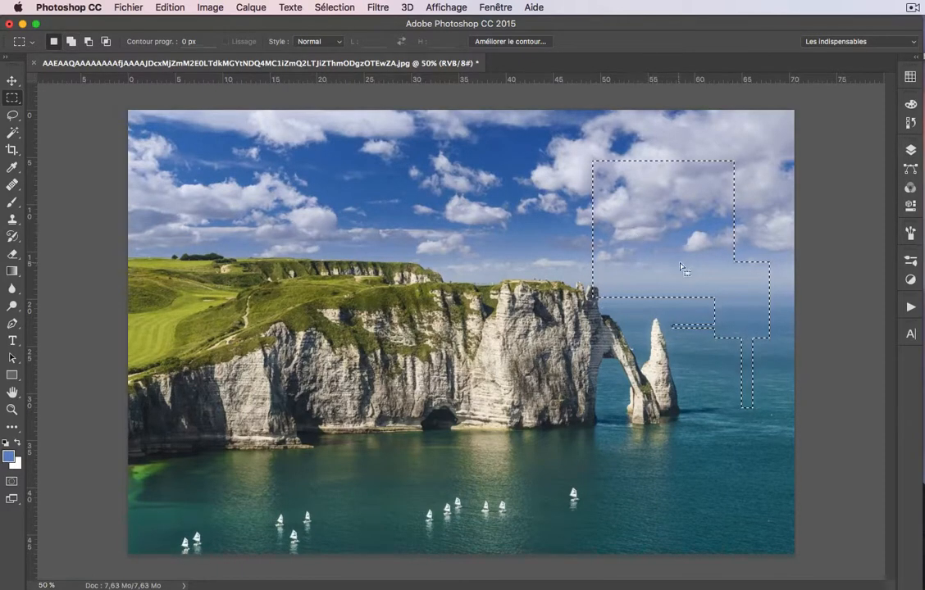
Keep New selection as the set mode and temporarily subtract rectangles to remove the narrow strips and lower parts over the sea.
key("alt")
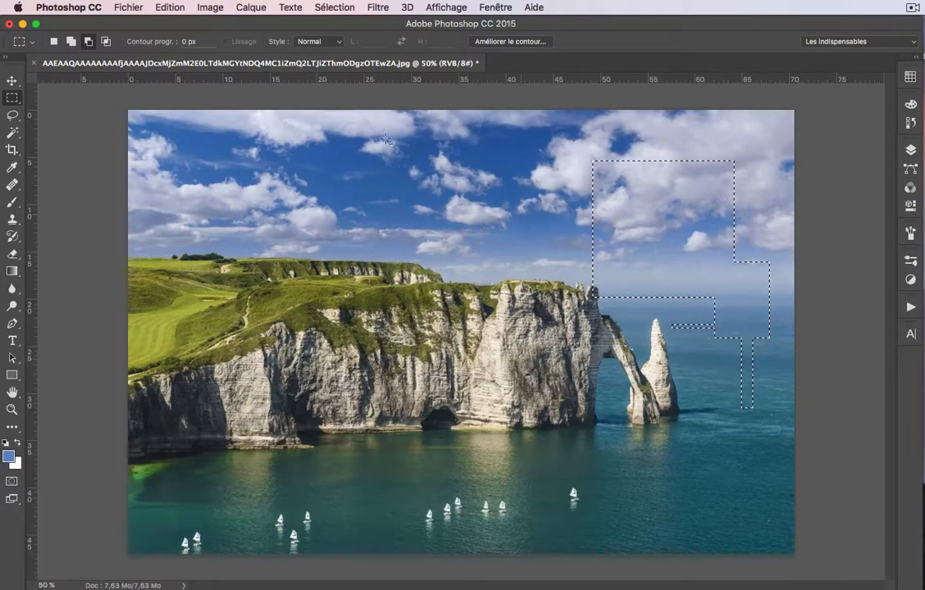
left_click(71, 42)
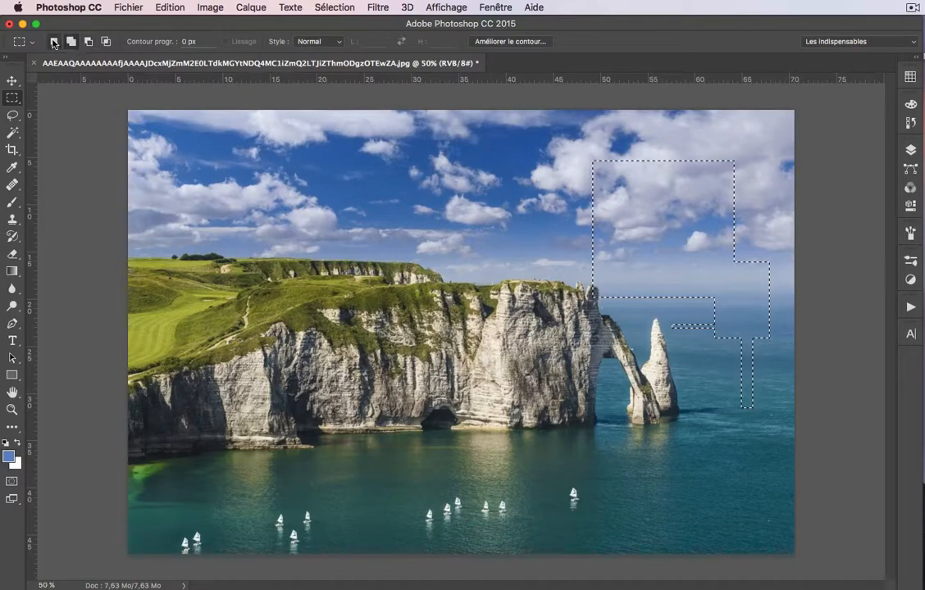
left_click(54, 43)
key("alt")
left_click_drag(729, 371, 703, 329)
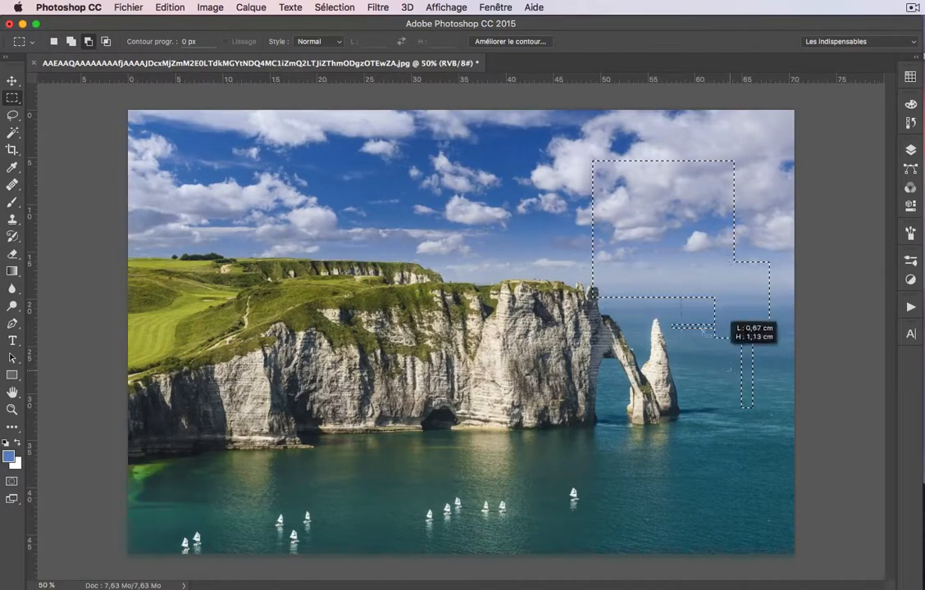
left_click_drag(768, 425, 668, 313)
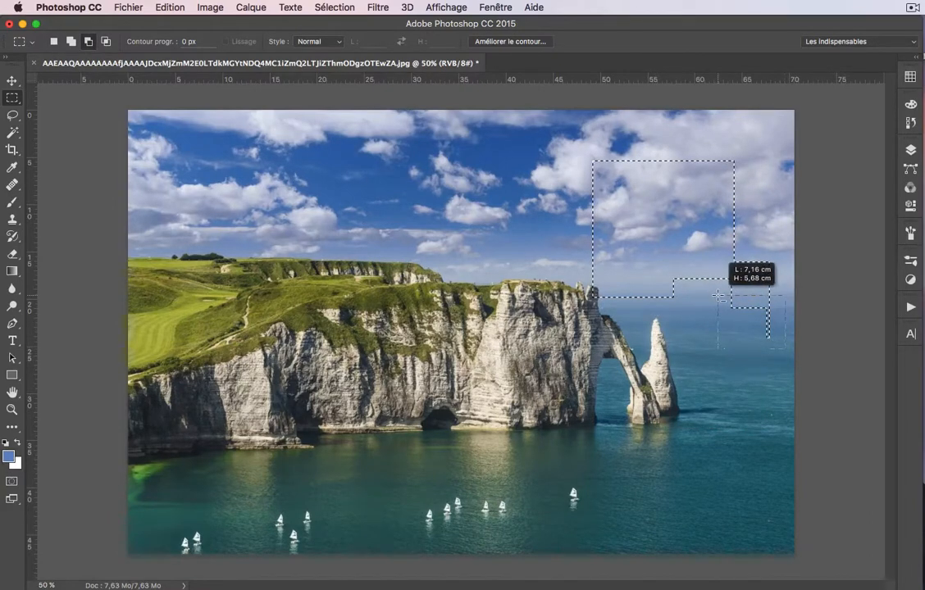
left_click_drag(718, 295, 717, 296)
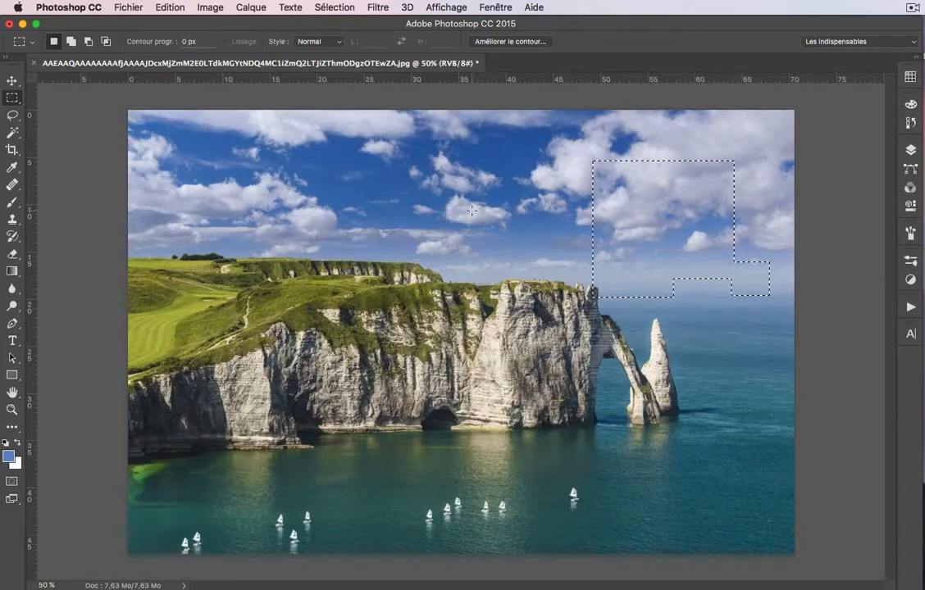
Draw a circular selection over the cliff top with the Ellipse marquee tool (Outil Ellipse de sélection) and deselect it.
left_click(15, 100)
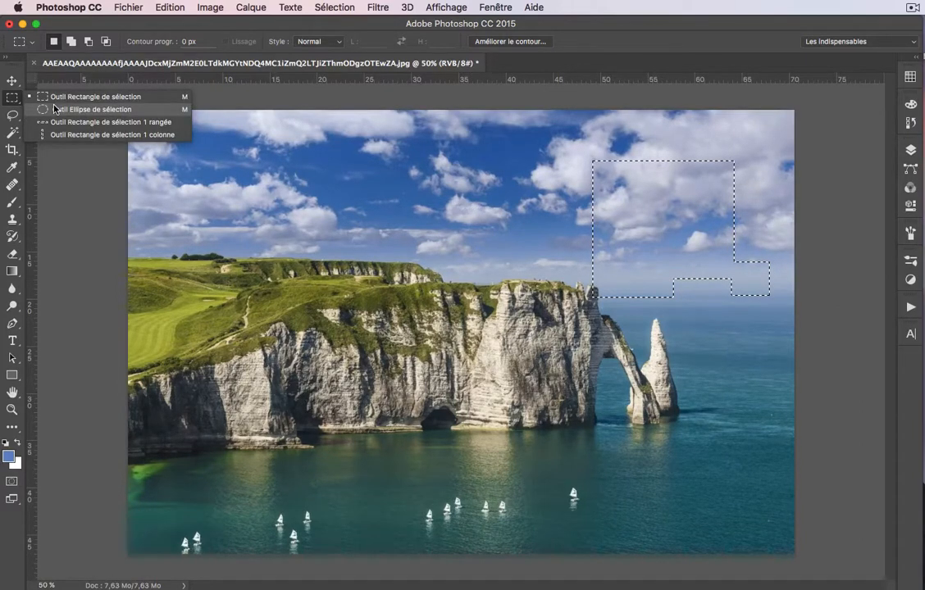
left_click(54, 109)
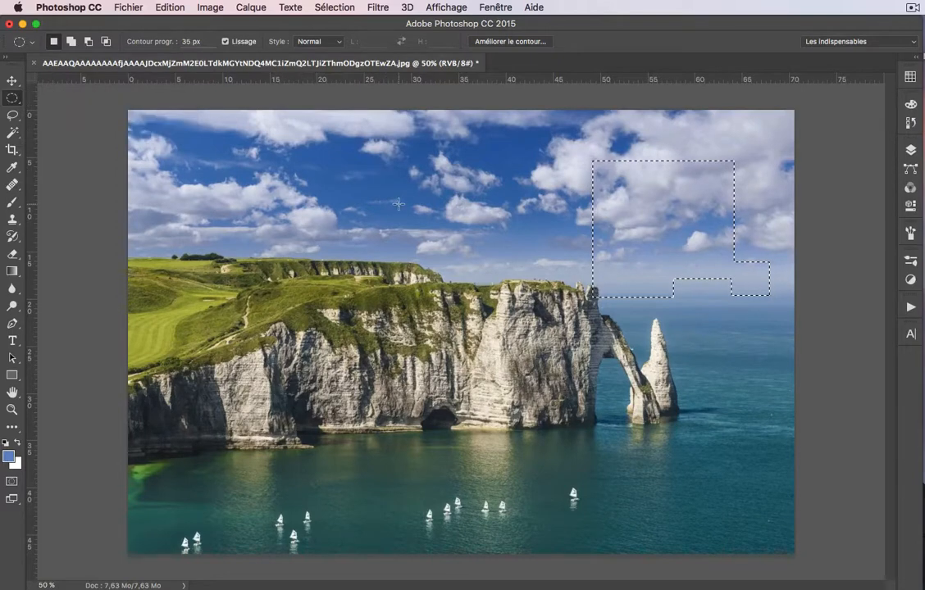
left_click_drag(351, 180, 537, 341)
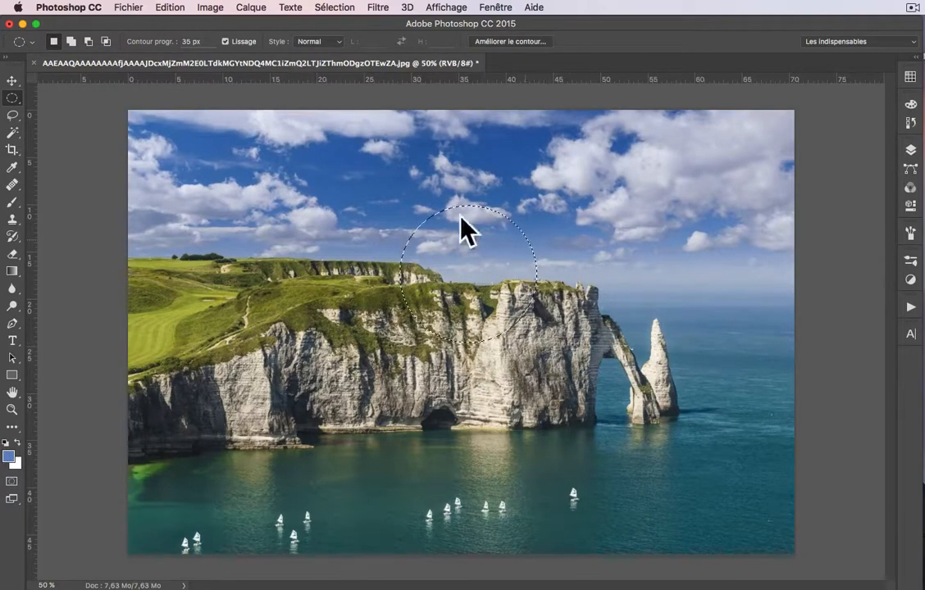
left_click(635, 211)
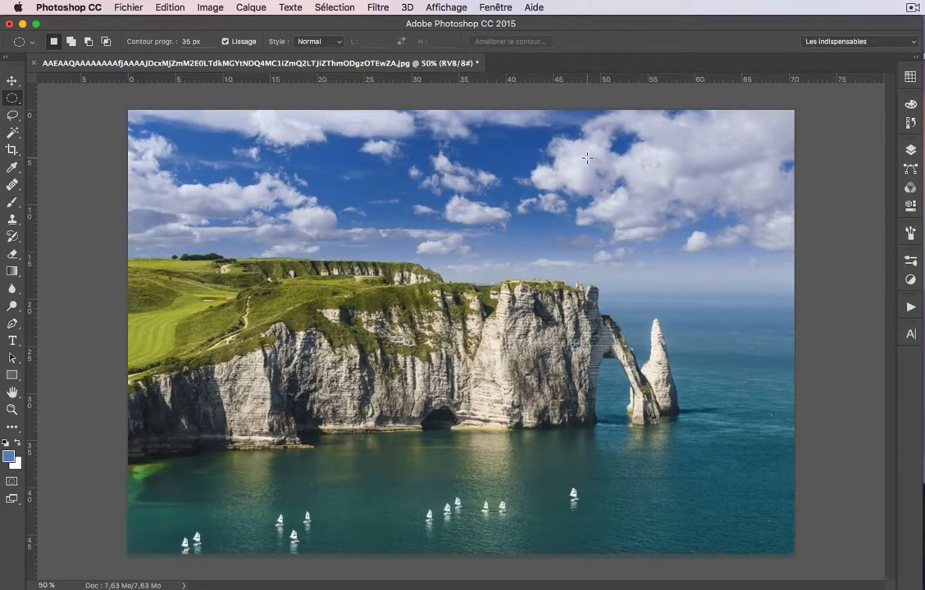
Try an elliptical selection over the clouds, clear it, and draw a circular selection over the sky and sea beside the arch.
left_click_drag(587, 157, 716, 212)
left_click(718, 224)
left_click_drag(596, 208, 750, 364)
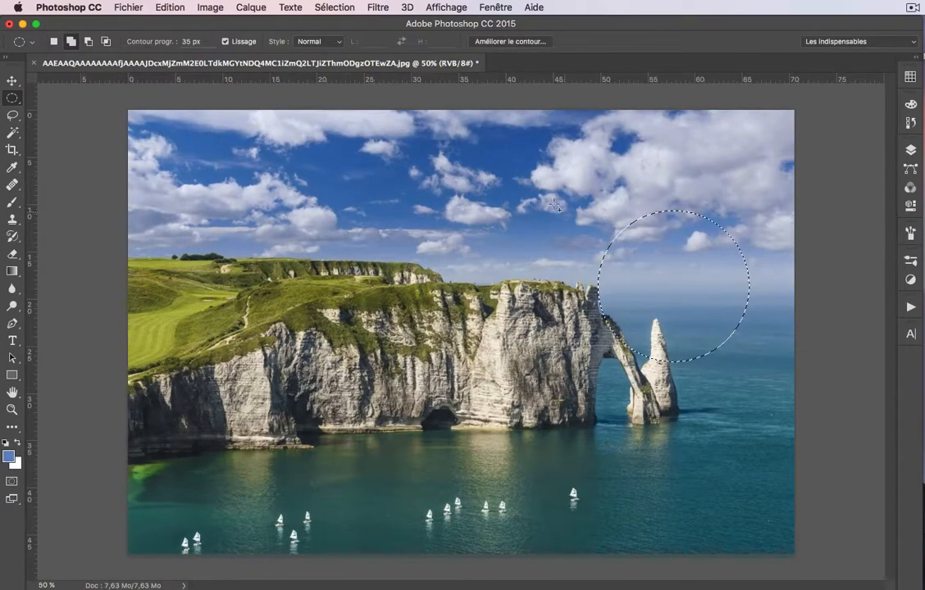
Add a small cloud ellipse and a large cliff-and-sea ellipse to the circle, and replace everything with one upright ellipse on the cliff.
left_click_drag(589, 176, 685, 263)
left_click_drag(504, 259, 613, 547)
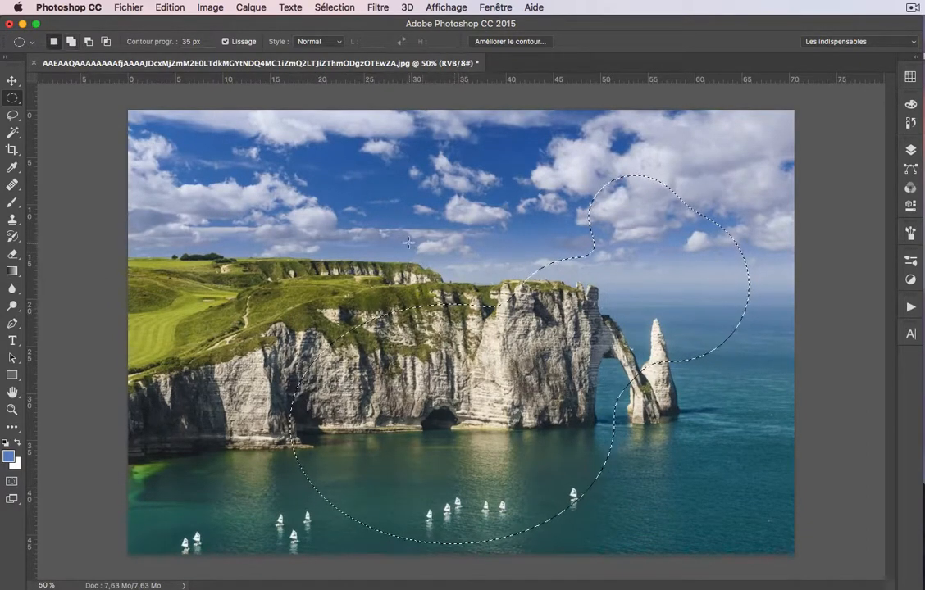
left_click_drag(408, 243, 502, 376)
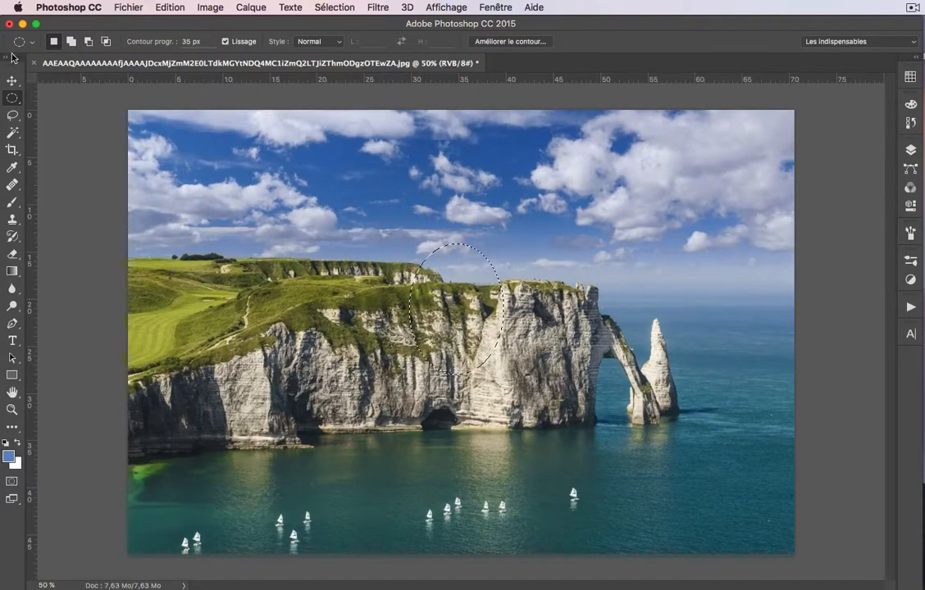
Place a one-pixel row selection across the sky, inspect it at 3200 % zoom, and reposition it a few pixel rows higher.
left_click(11, 98)
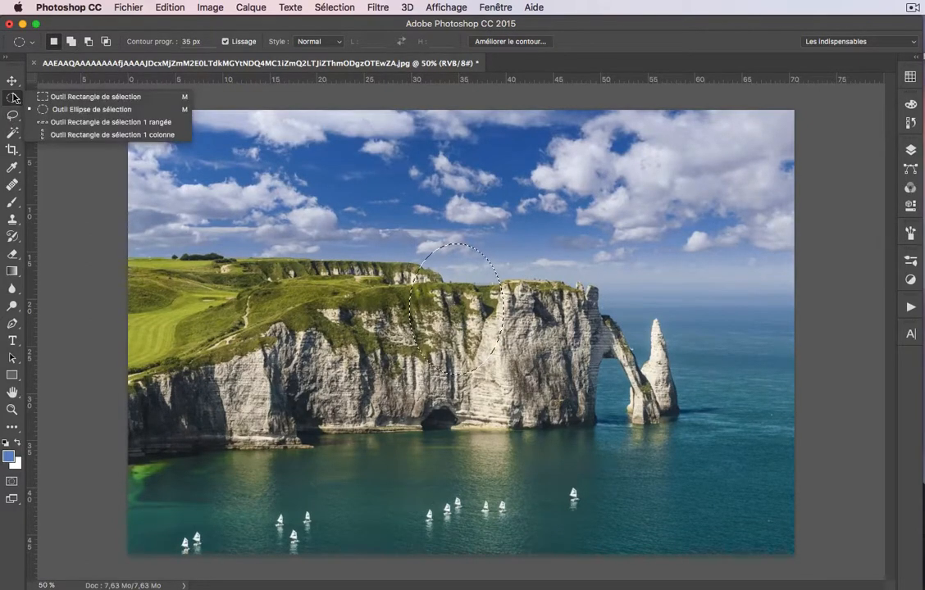
left_click(80, 128)
left_click(119, 166)
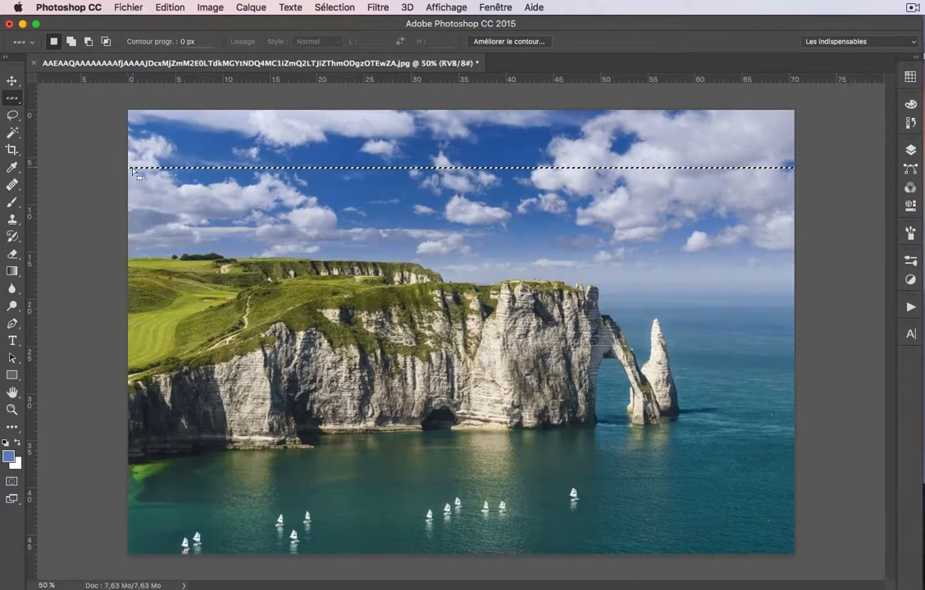
left_click_drag(125, 155, 166, 184)
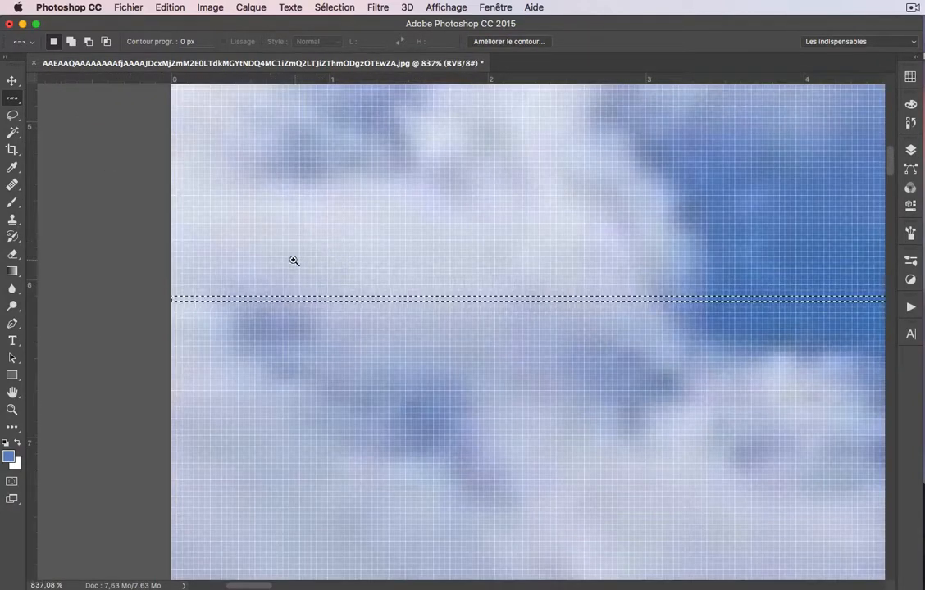
left_click_drag(293, 261, 419, 383)
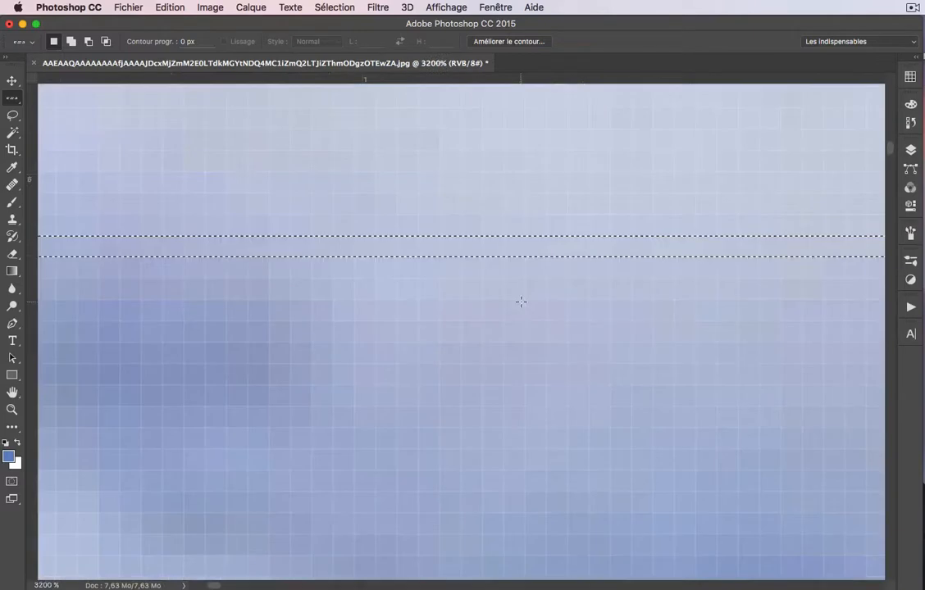
left_click(509, 184)
left_click(520, 141)
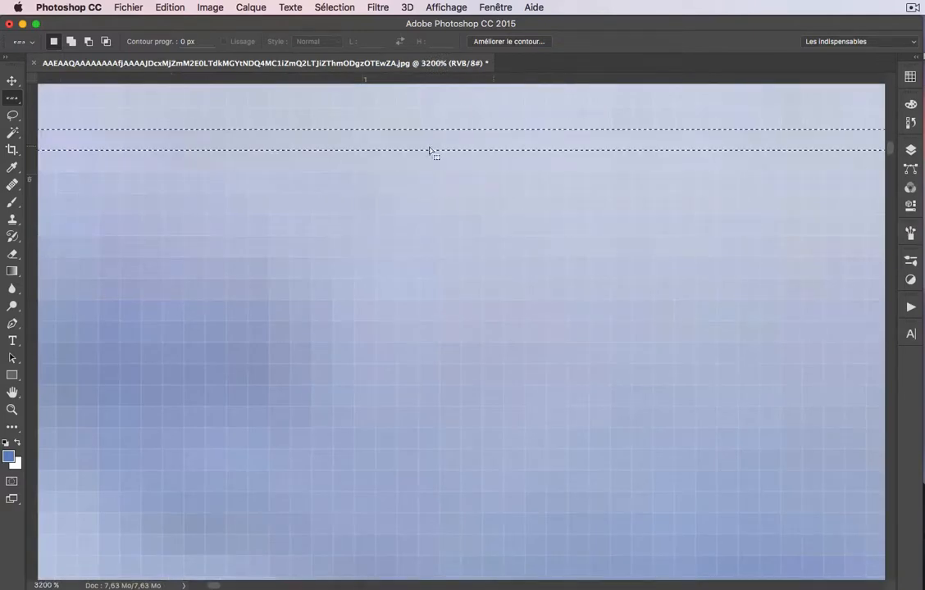
Choose the one-column marquee tool (Outil Rectangle de sélection 1 colonne) and try column selections on the enlarged cloud pixels.
left_click(12, 97)
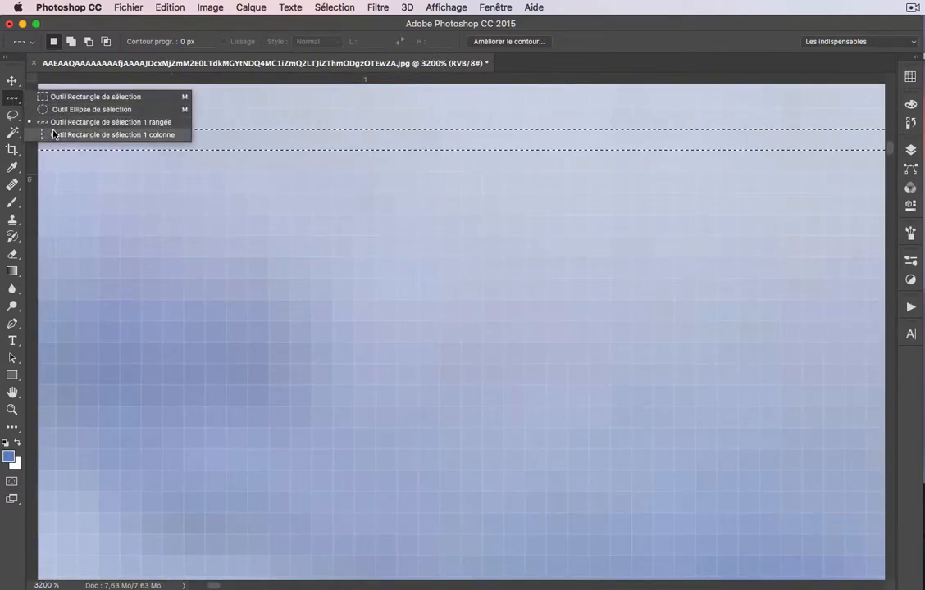
left_click(53, 134)
left_click_drag(427, 244, 656, 265)
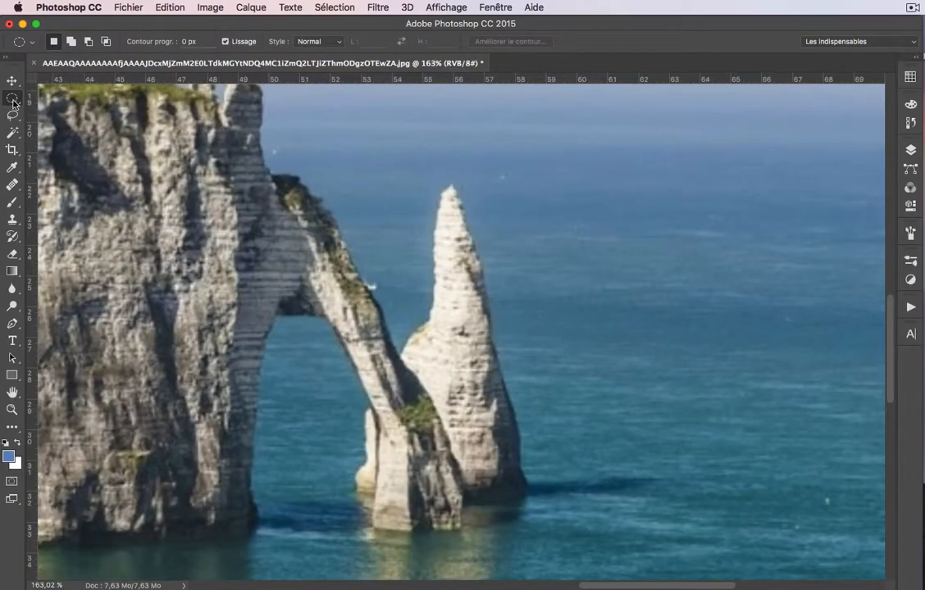
Draw a circular selection with the Ellipse marquee tool on the sea beside the needle rock, and shift its outline right and slightly down.
left_click(12, 99)
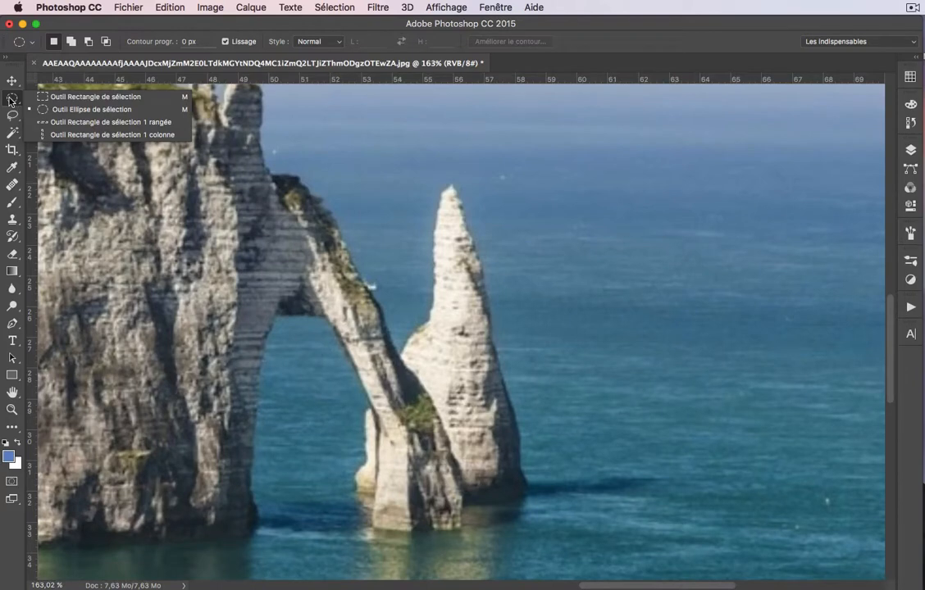
left_click(54, 97)
left_click(12, 100)
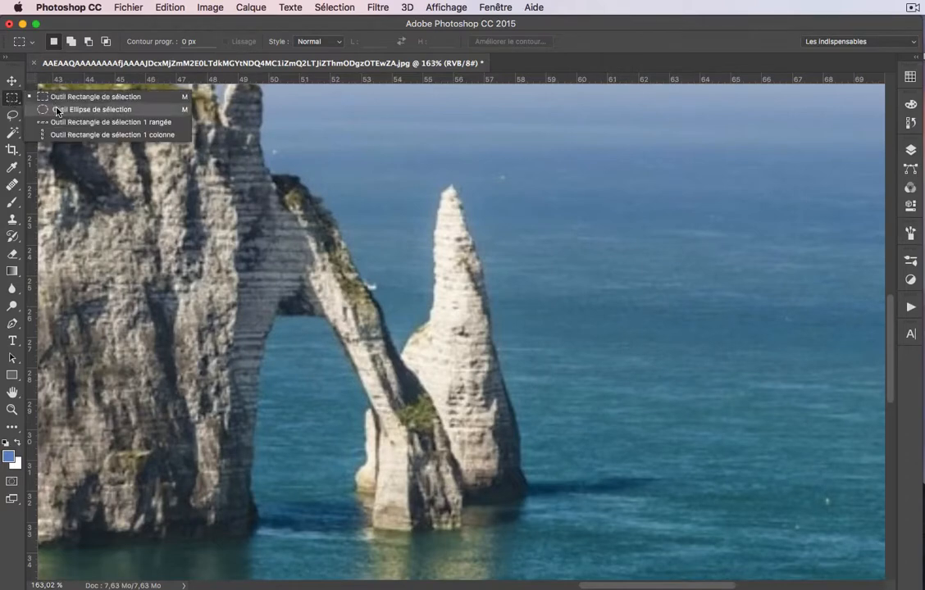
left_click(57, 108)
left_click_drag(574, 206, 726, 370)
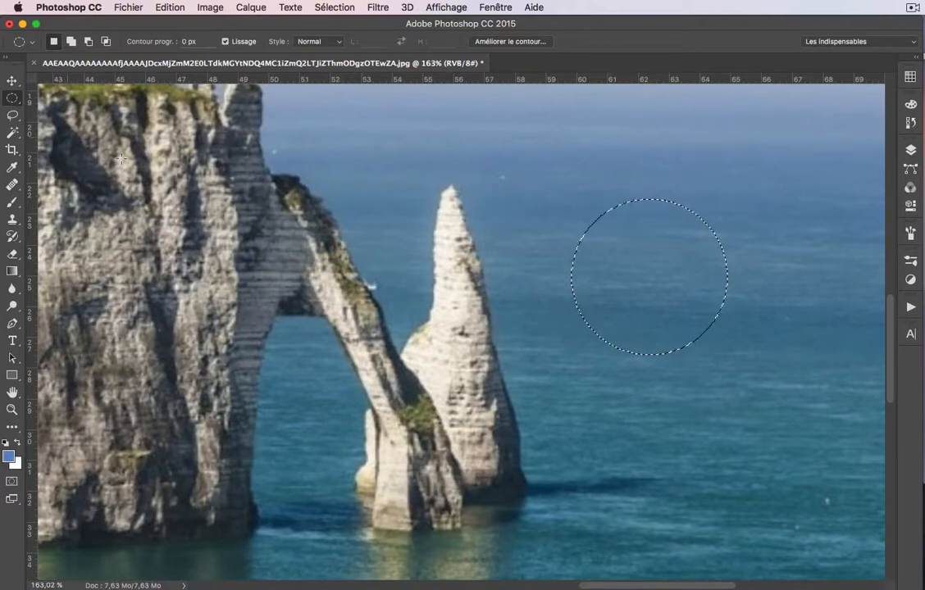
left_click_drag(633, 240, 690, 273)
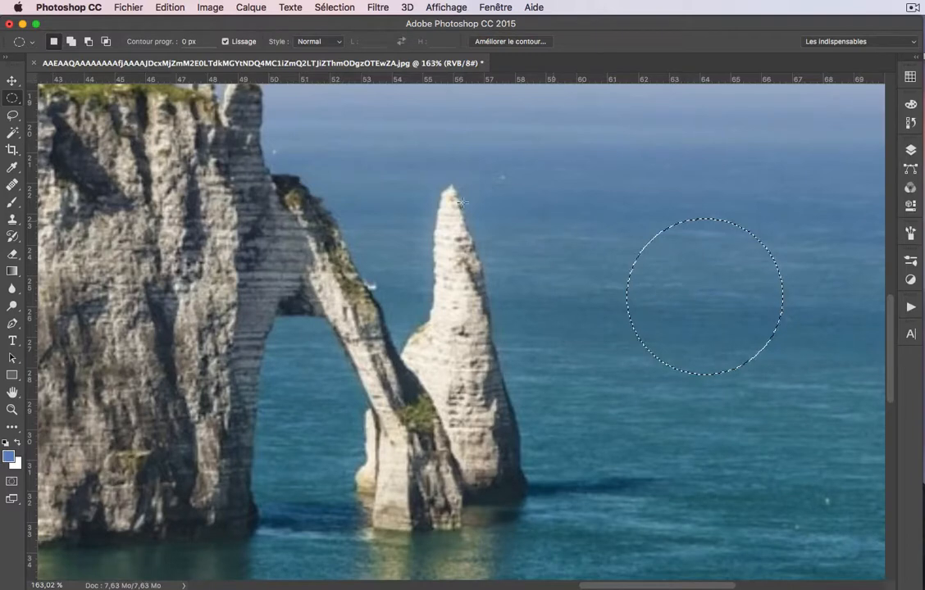
Move the selected circle of sea pixels left and slightly up toward the needle rock with the Move tool.
left_click(12, 81)
left_click_drag(722, 297, 603, 262)
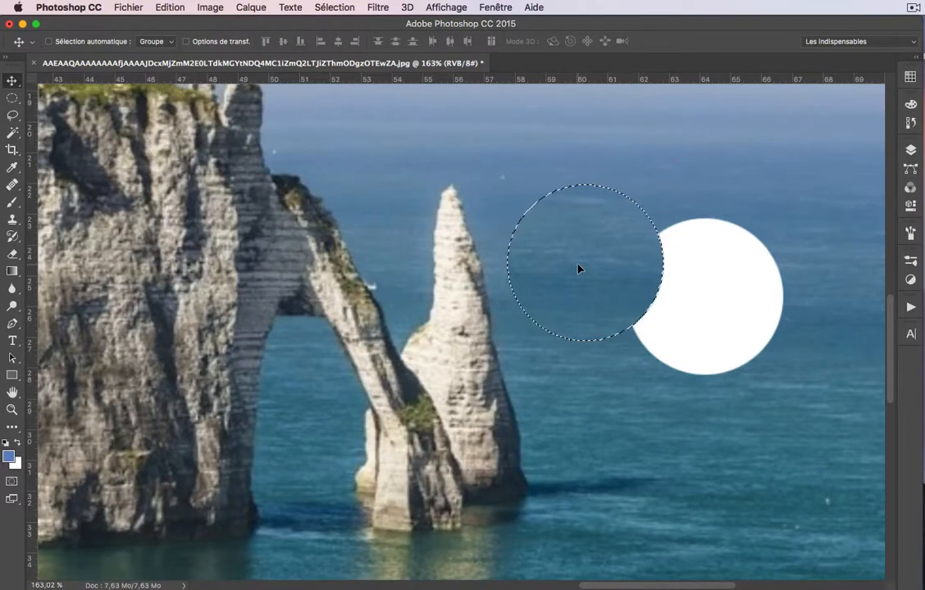
Undo the circle's last pixel move, try moving its pixels left and slightly down instead, and undo that too.
key("super+z")
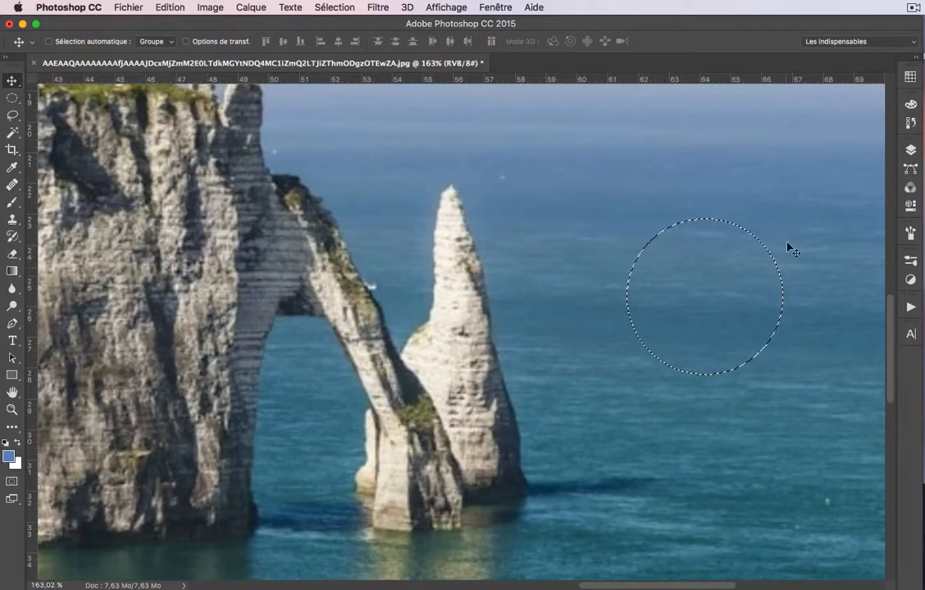
left_click_drag(625, 333, 525, 379)
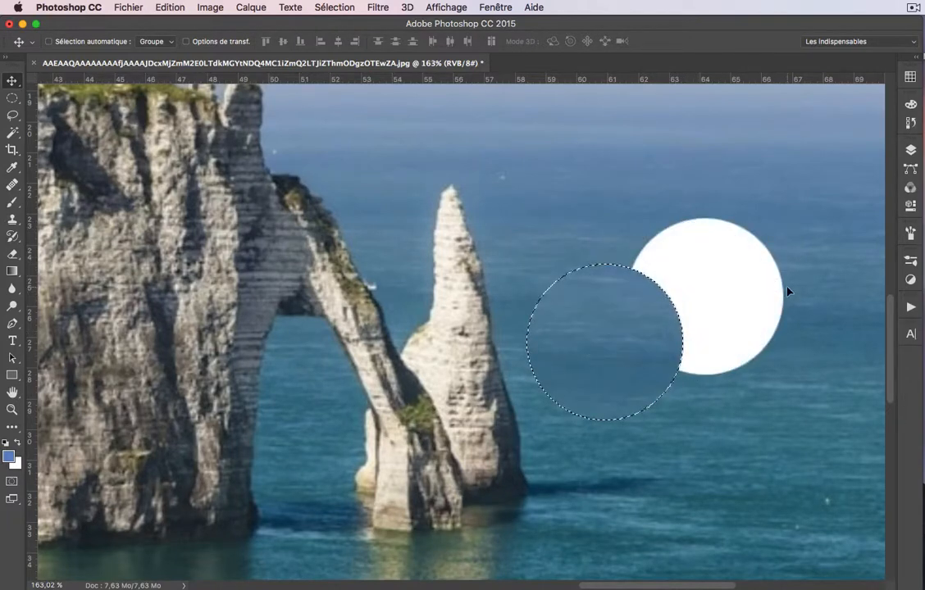
key("super+z")
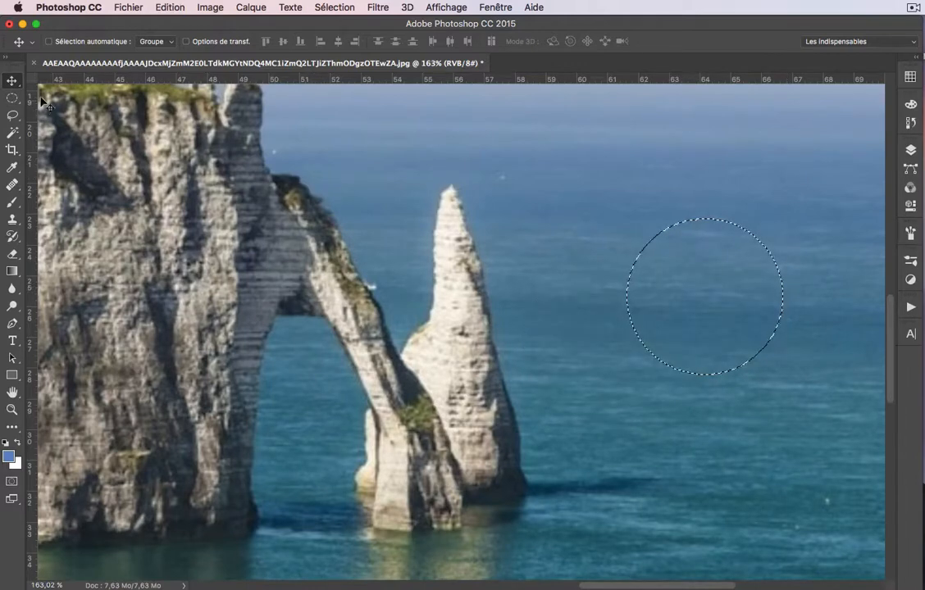
Deselect the circle and set the Ellipse marquee tool's feather (Contour progressif) to 30 px.
left_click(13, 98)
left_click(188, 41)
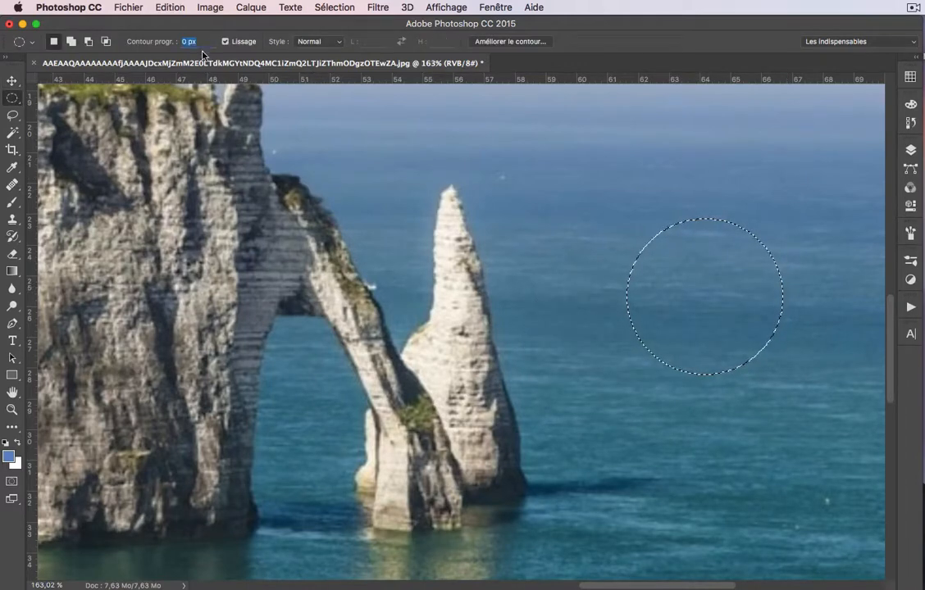
left_click(361, 148)
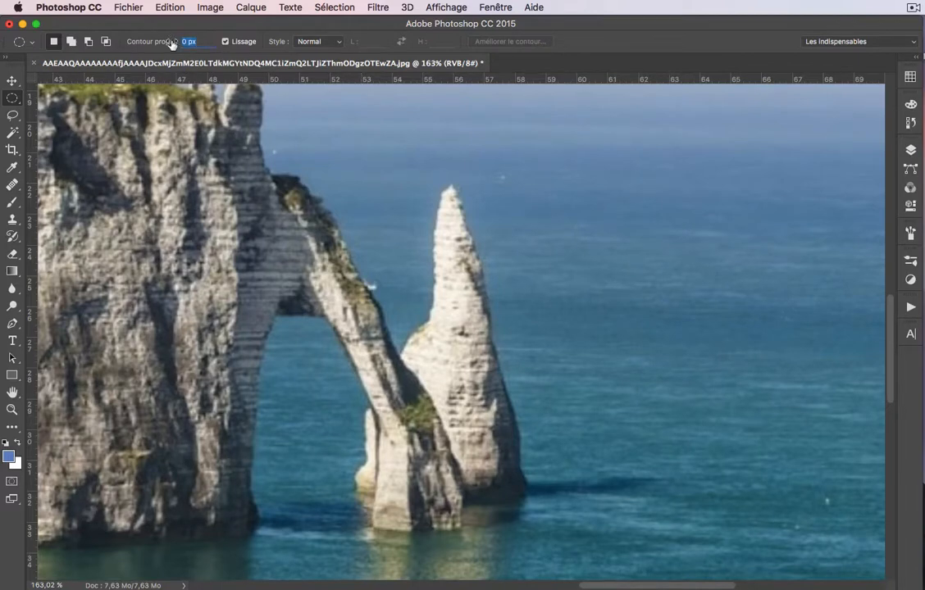
type("30")
key("Return")
Draw a feathered circular selection on the sea beside the needle rock and move its pixels down toward the rock with the Move tool.
left_click_drag(537, 176, 747, 374)
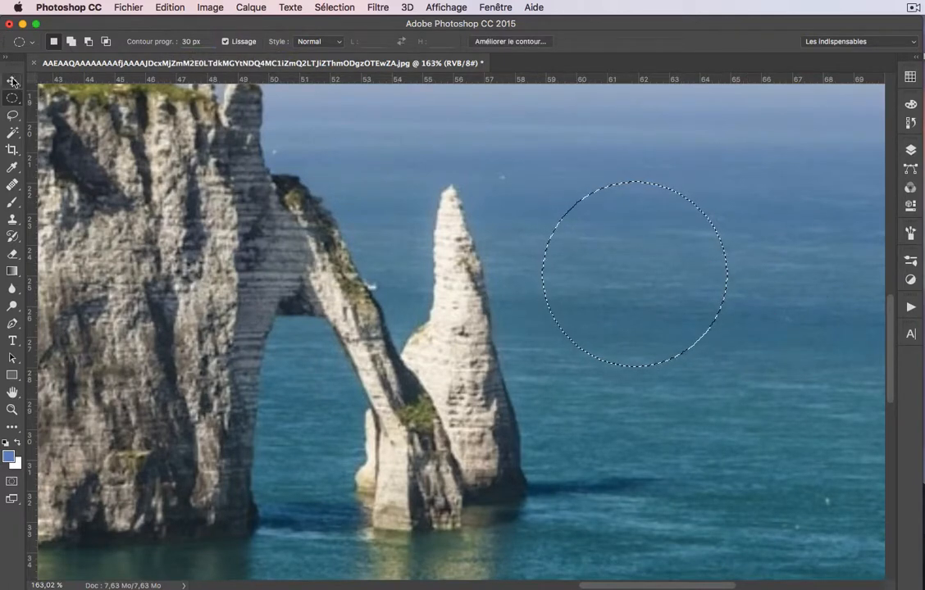
key("v")
left_click_drag(658, 254, 487, 352)
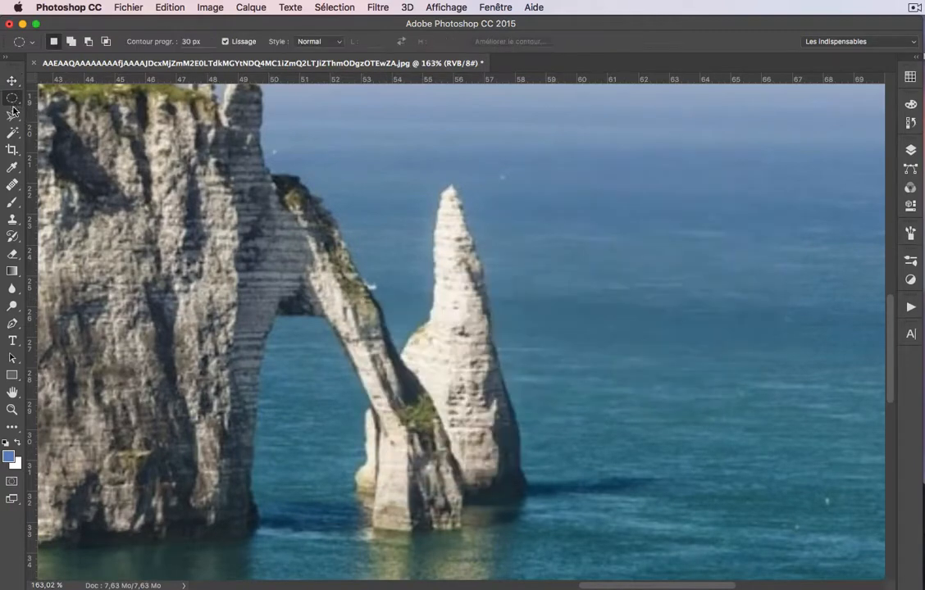
Choose the Lasso tool (Outil Lasso), draw a small irregular freehand selection on the open sea, and deselect it.
left_click(12, 115)
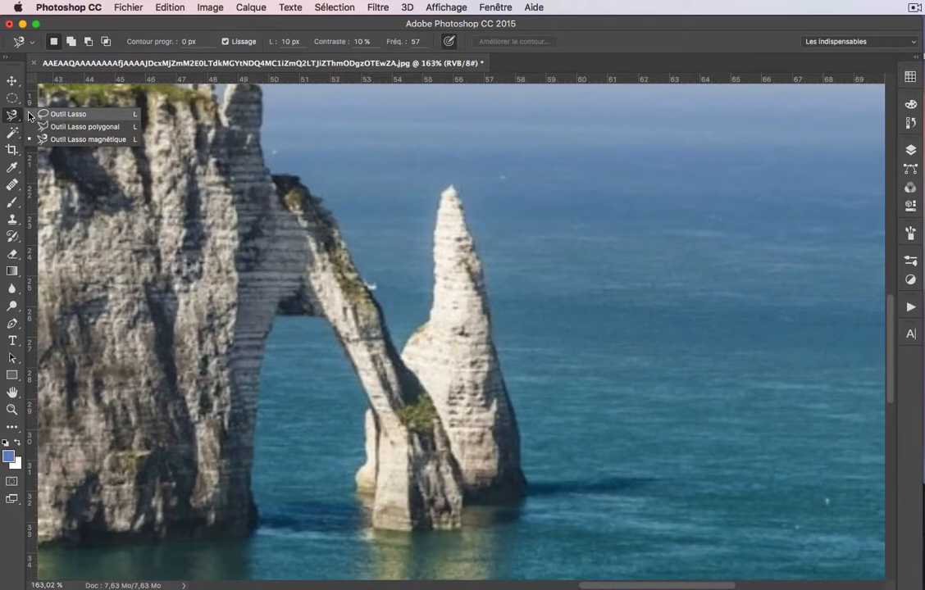
left_click(29, 116)
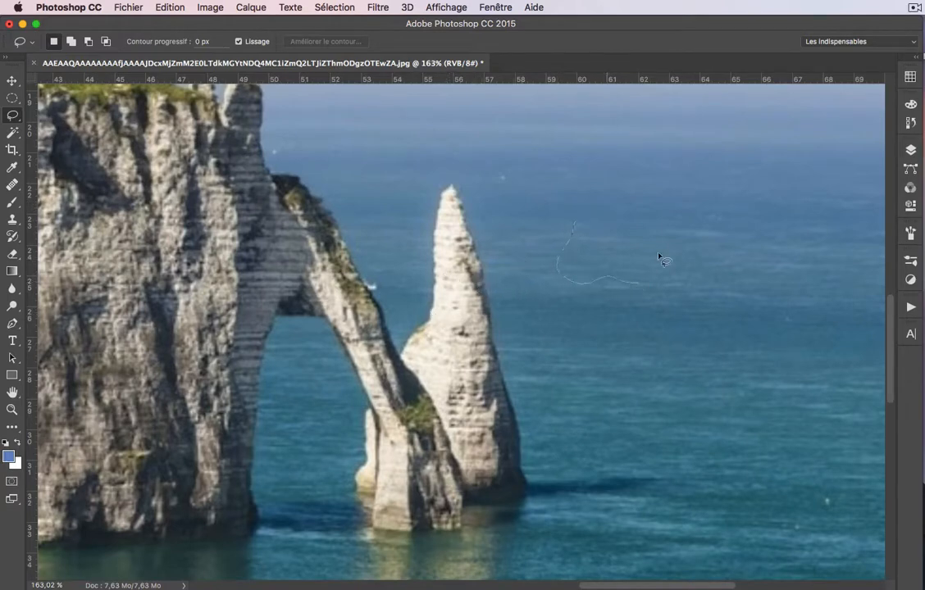
mouse_move(576, 232)
left_mouse_down()
mouse_move(648, 293)
mouse_move(625, 244)
left_mouse_up()
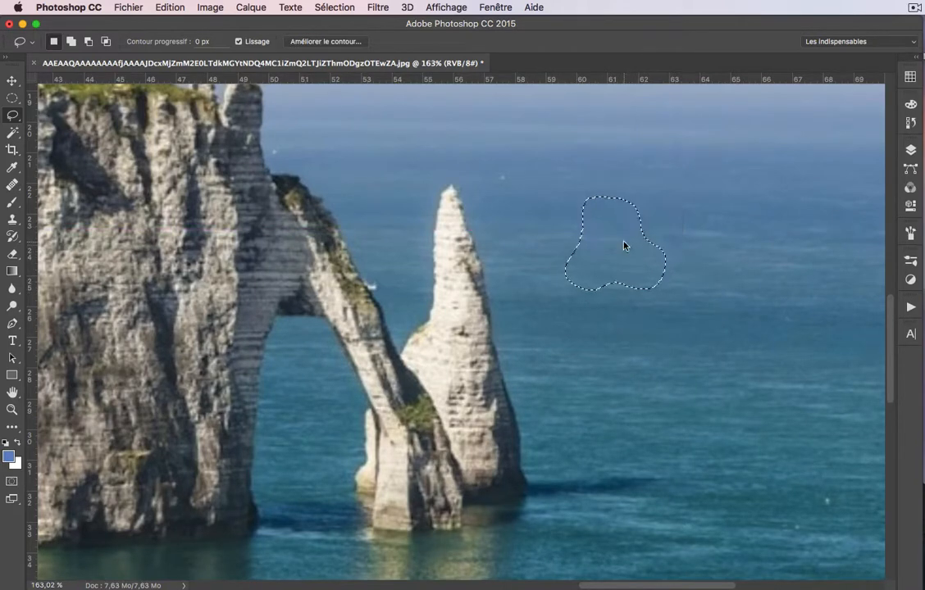
left_click(685, 243)
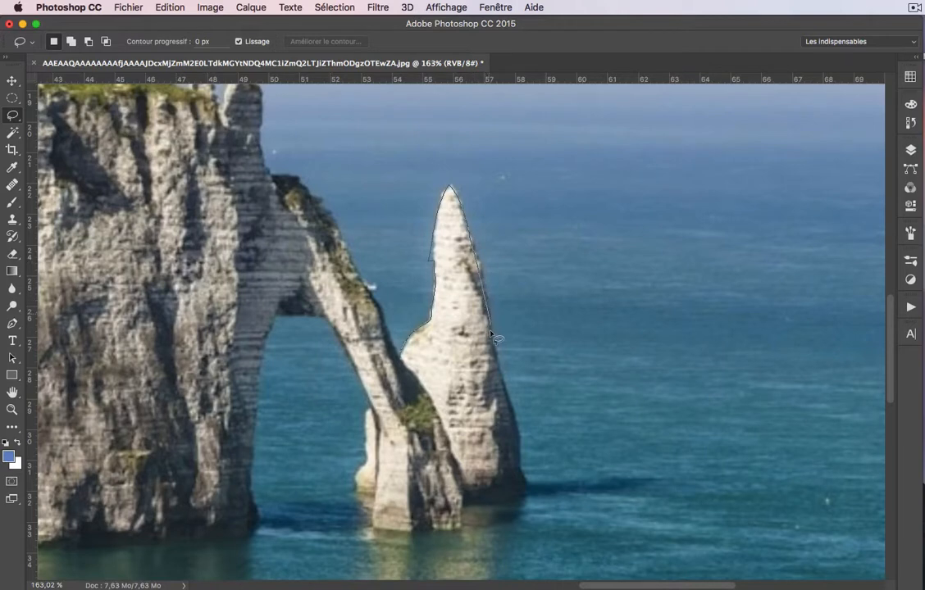
Trace the needle rock's outline freehand with the Lasso tool back to its left shoulder, and deselect it.
left_click_drag(511, 418, 521, 454)
left_click_drag(514, 497, 471, 499)
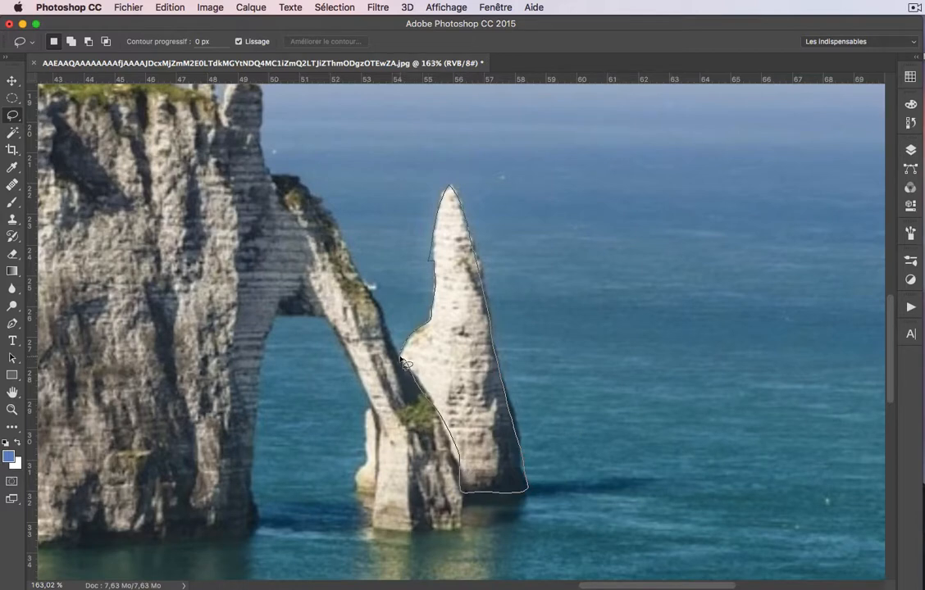
left_click_drag(403, 363, 400, 361)
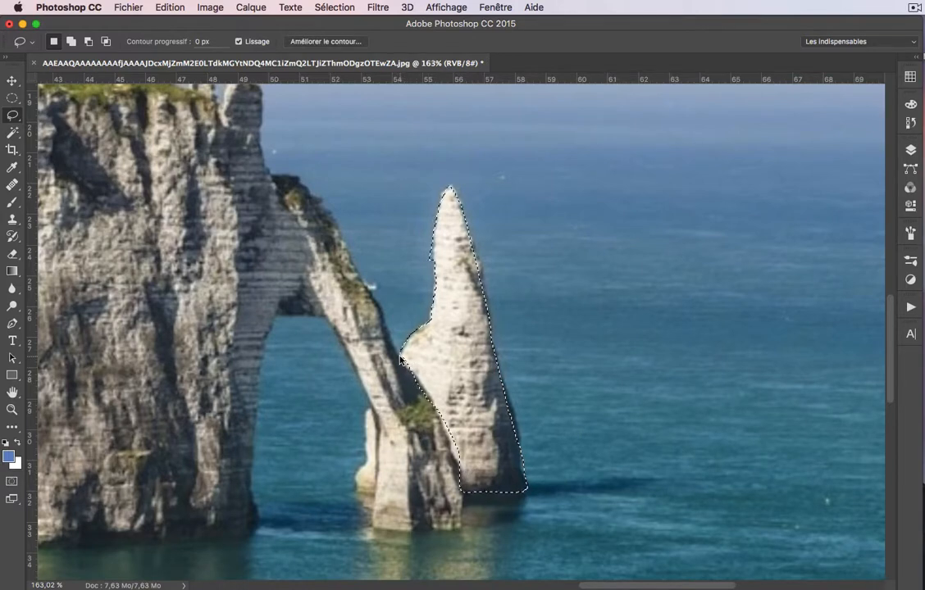
left_click(518, 318)
Outline the whole needle rock in straight segments with the Polygonal Lasso tool (Outil Lasso polygonal) and close the selection.
left_click(15, 116)
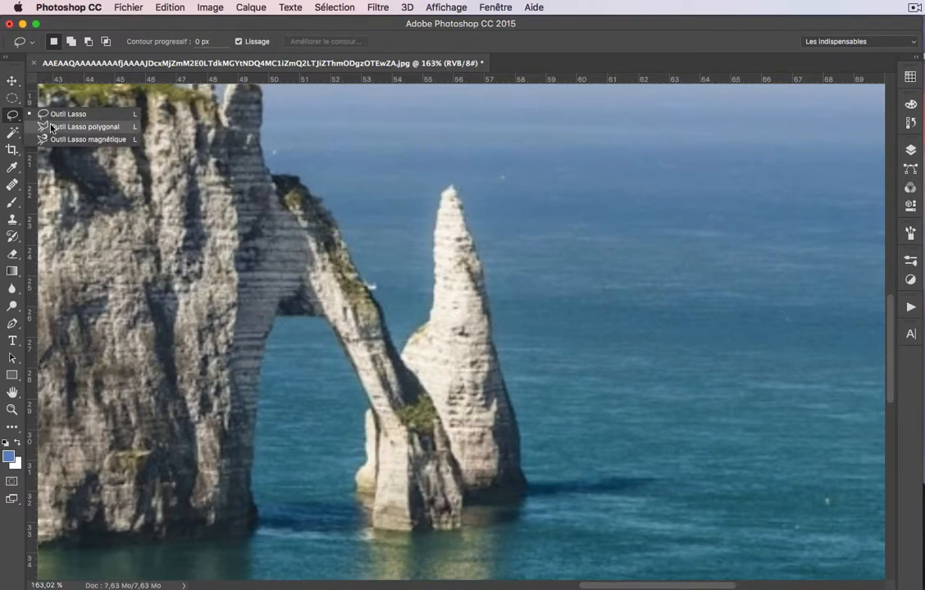
left_click(51, 127)
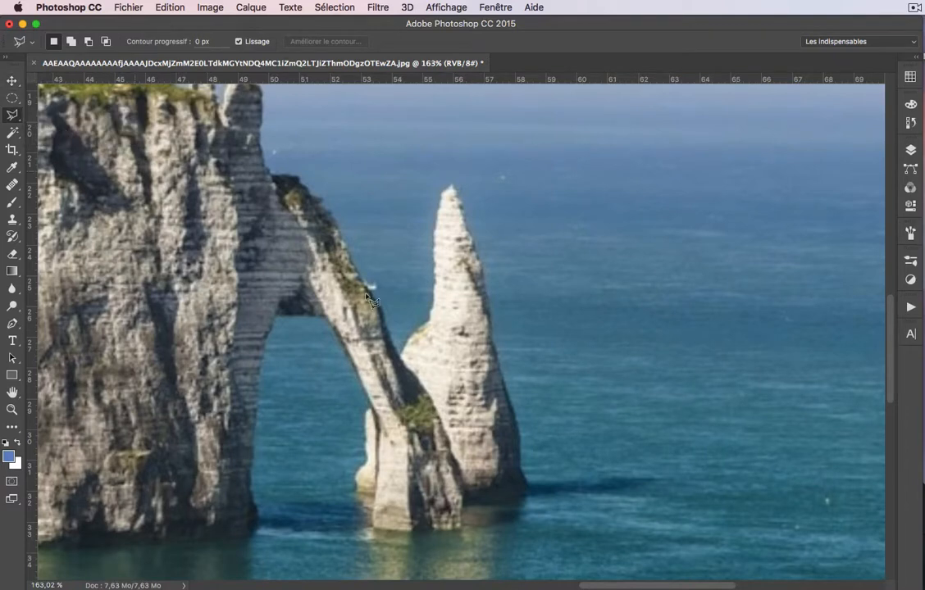
left_click(401, 358)
left_click(434, 259)
left_click(433, 235)
left_click(492, 337)
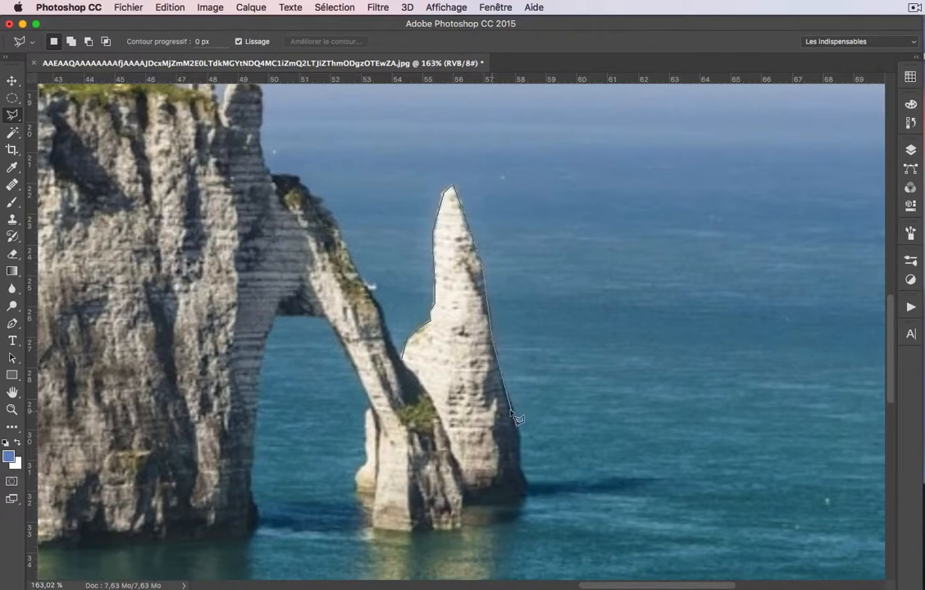
left_click(531, 490)
left_click(464, 500)
left_click(407, 368)
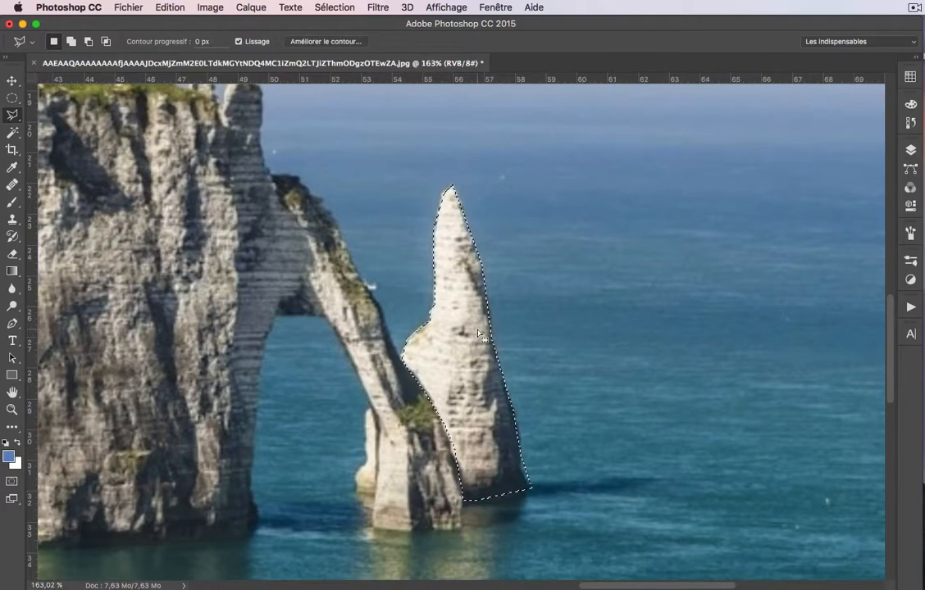
Deselect the needle rock.
left_click(13, 119)
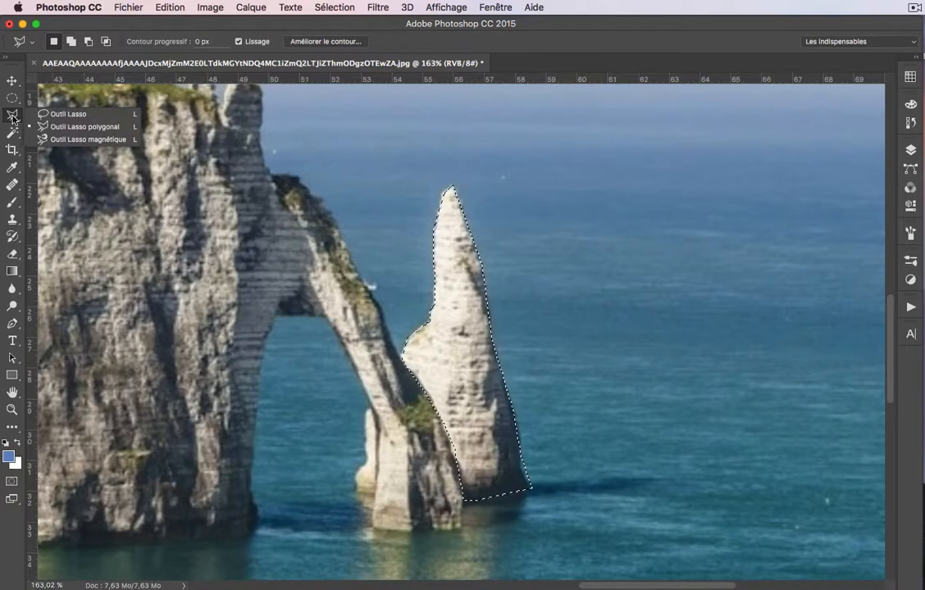
left_click(89, 97)
scroll(89, 97, "left", 3)
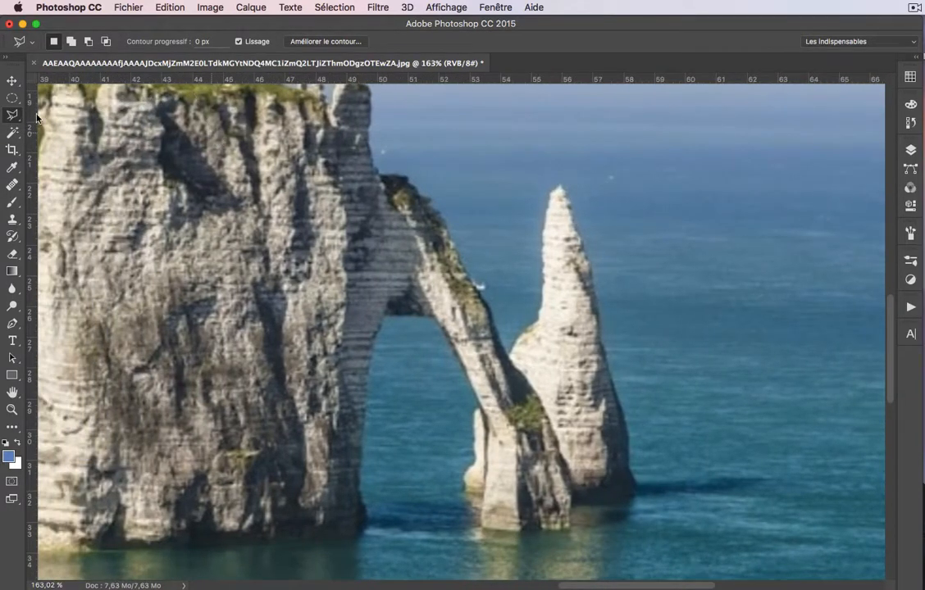
Try tracing the needle rock from its left shoulder over the tip with the Magnetic Lasso tool (Outil Lasso magnétique) at 300 % zoom.
left_click(12, 114)
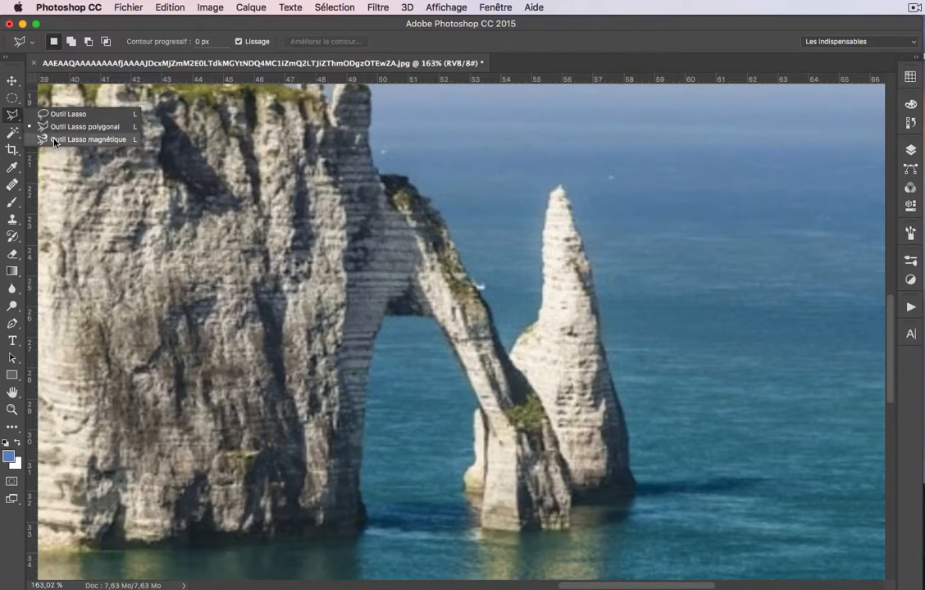
left_click(53, 141)
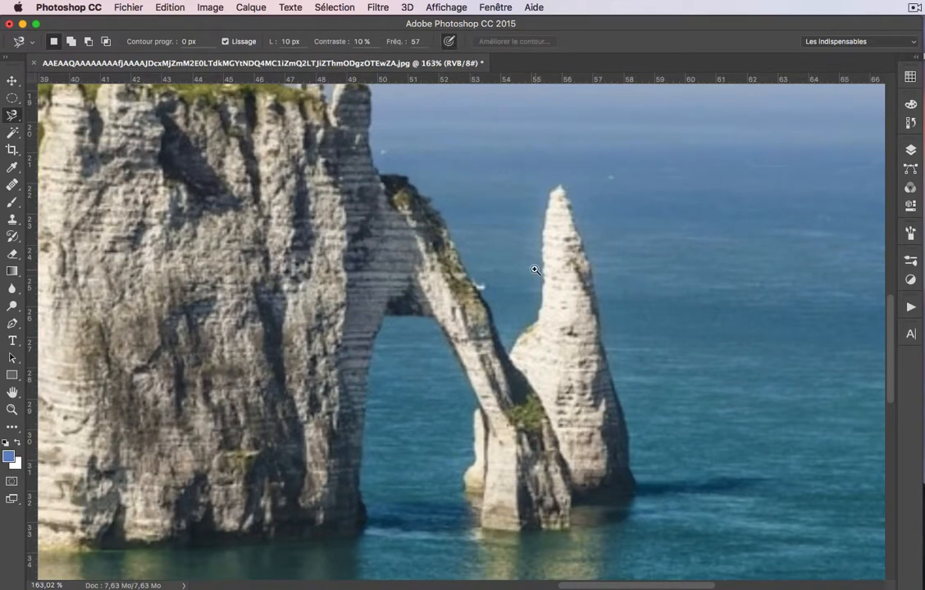
scroll(535, 270, "up", 5)
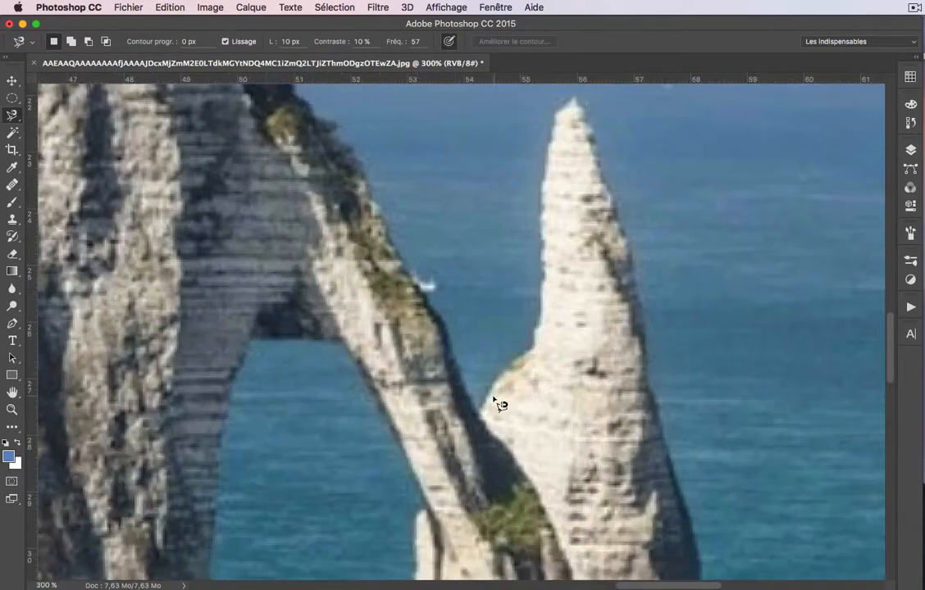
left_click(478, 416)
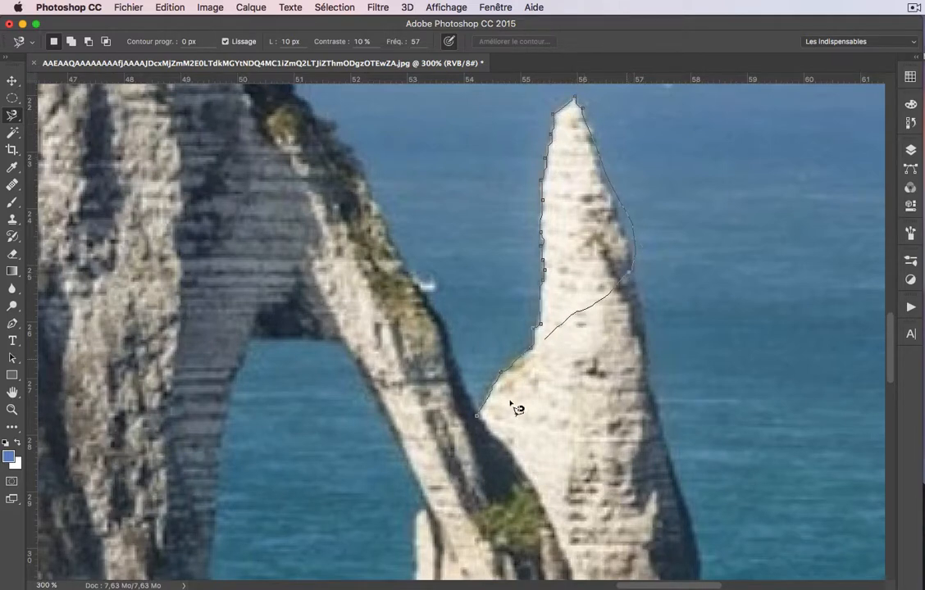
left_click(483, 418)
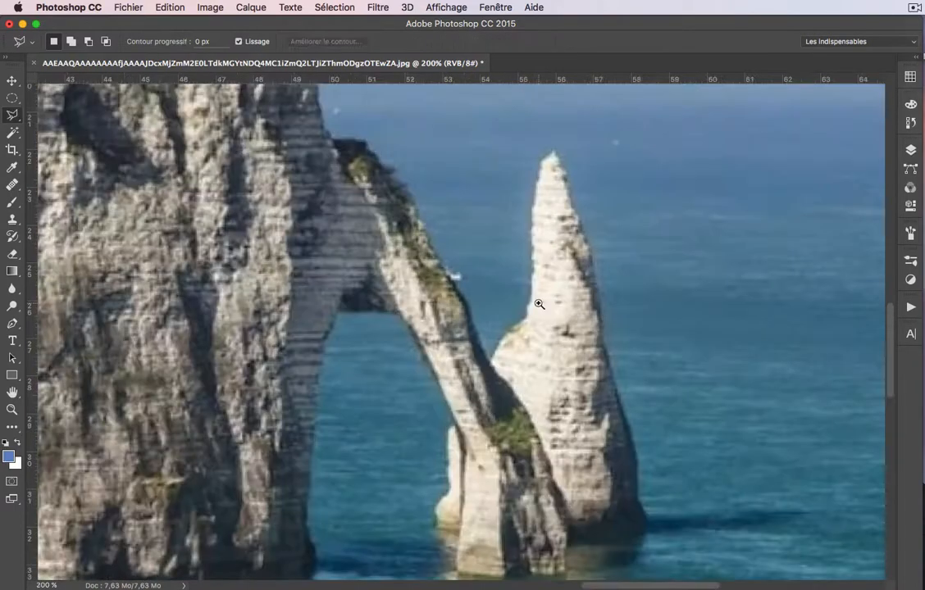
Start a Polygonal Lasso outline at 300 % zoom from the needle rock's left shoulder, up its left edge and over the tip.
left_click(537, 315)
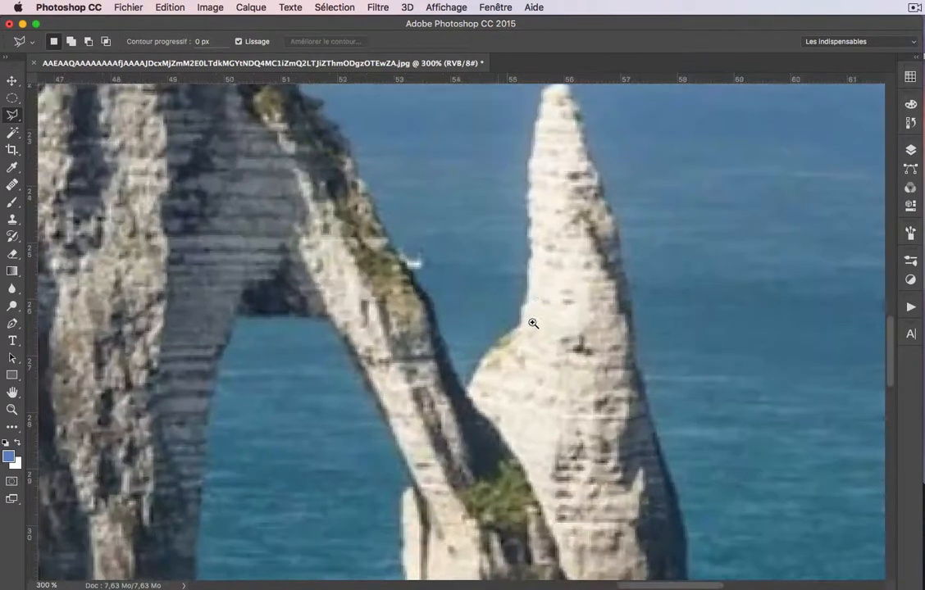
left_click(466, 393)
left_click(535, 127)
scroll(550, 243, "up", 5)
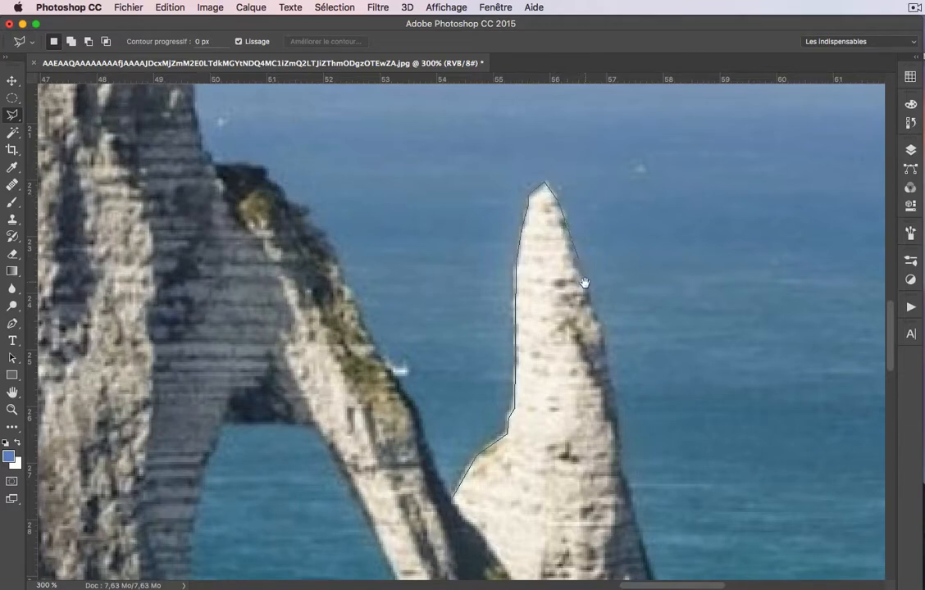
scroll(585, 242, "down", 2)
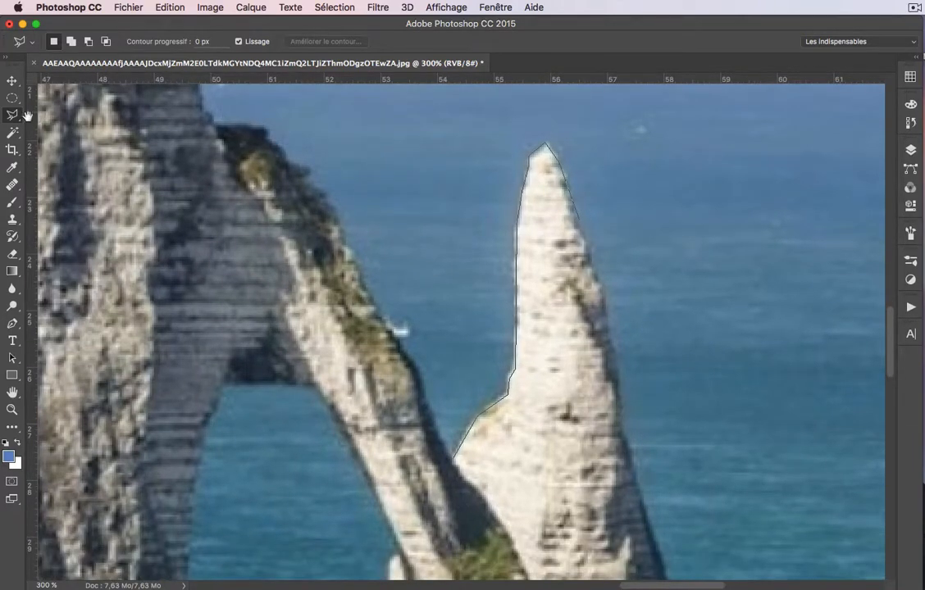
Continue the polygonal outline down the needle rock's right edge to just above the waterline.
left_click_drag(642, 352, 553, 225)
mouse_move(462, 367)
left_mouse_down()
mouse_move(758, 327)
mouse_move(571, 459)
left_mouse_up()
left_click_drag(710, 271, 672, 314)
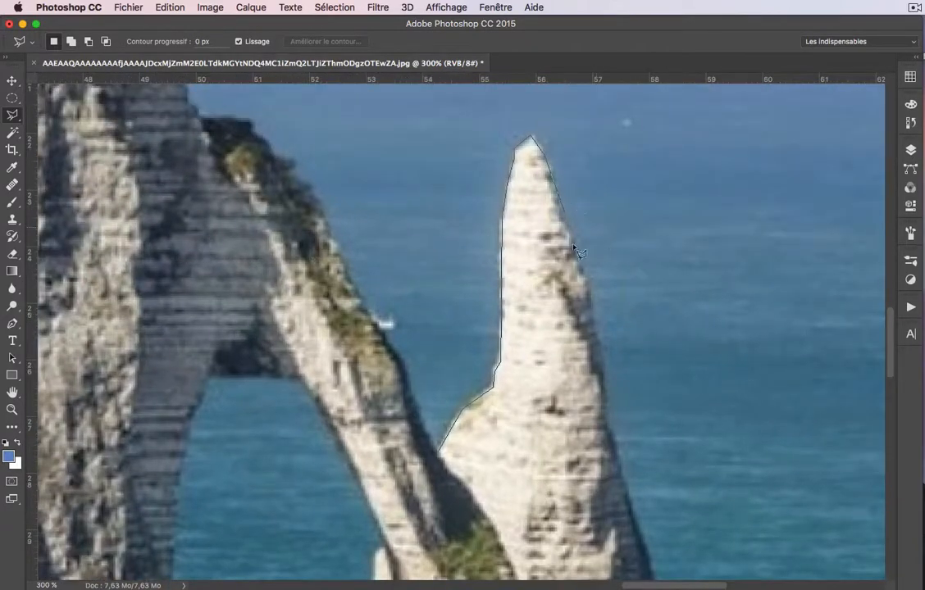
left_click(587, 288)
left_click(601, 368)
left_click_drag(637, 423, 640, 288)
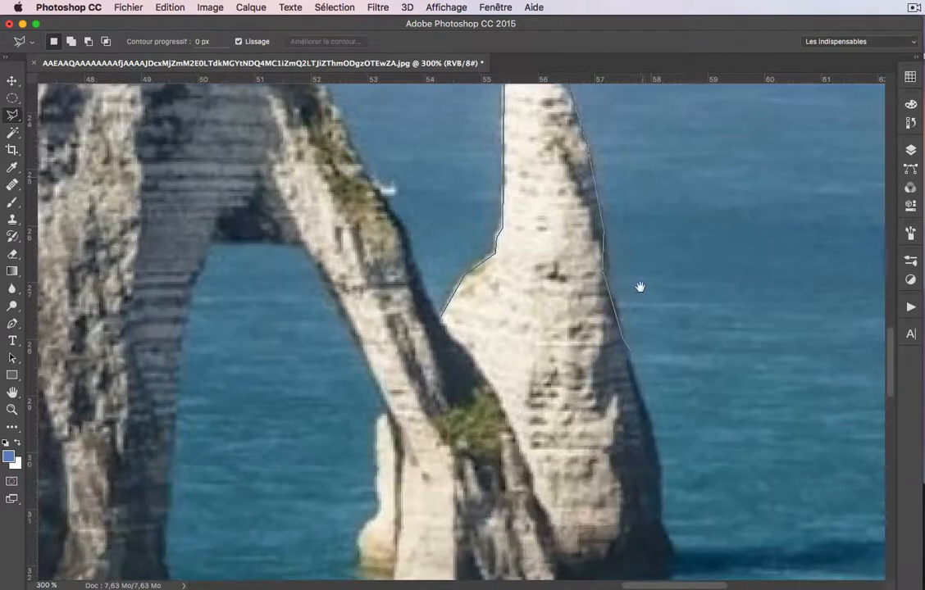
left_click(635, 383)
left_click(655, 433)
left_click(661, 492)
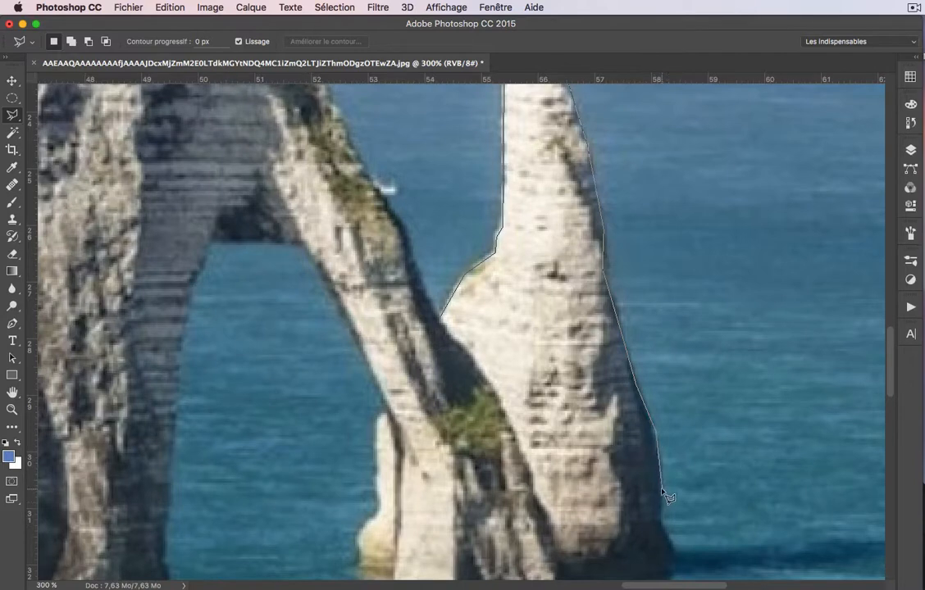
Carry the polygonal outline around the needle rock's base and back up along the arch, closing it at the starting point.
left_click_drag(691, 520, 687, 458)
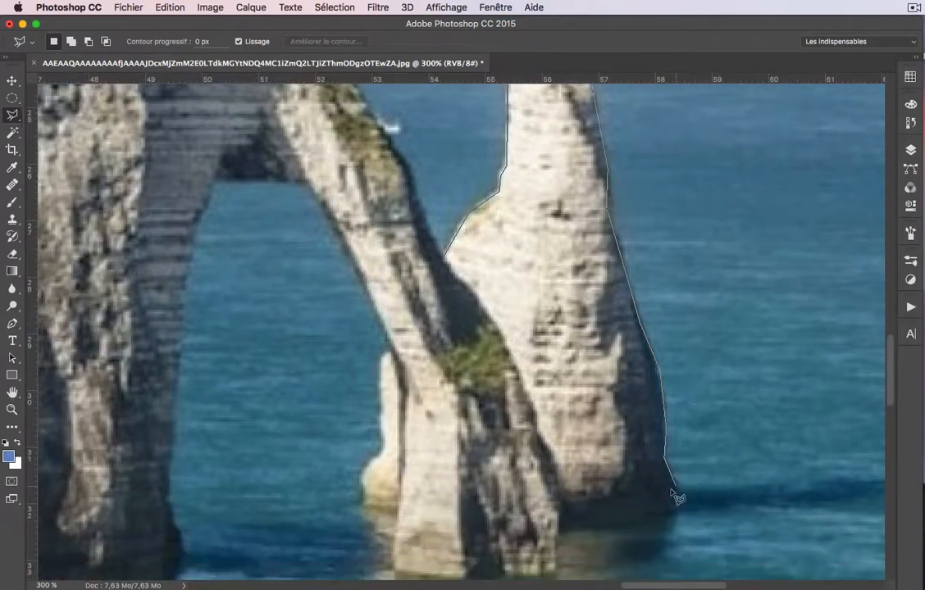
left_click(676, 493)
left_click(654, 508)
left_click(563, 517)
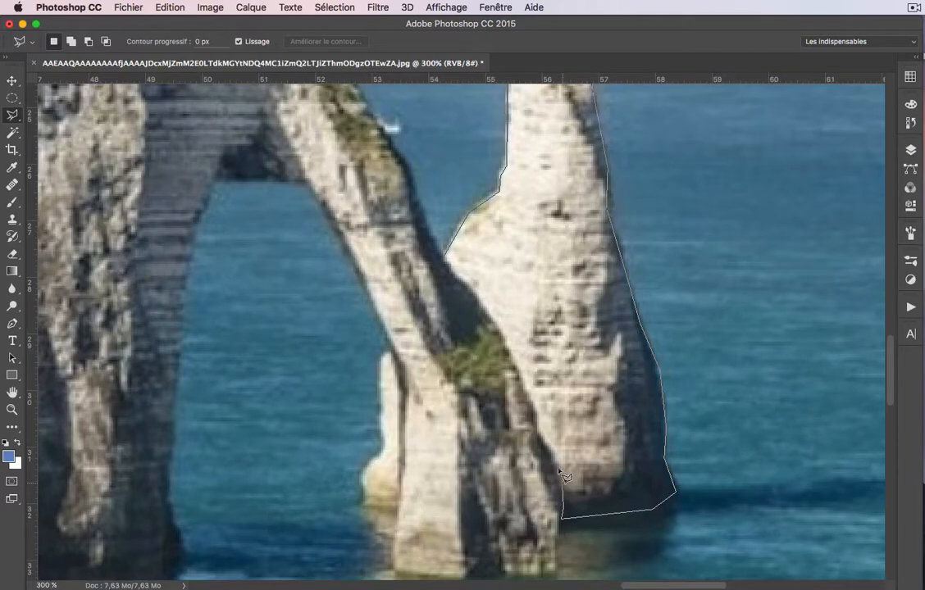
left_click(539, 419)
left_click(445, 258)
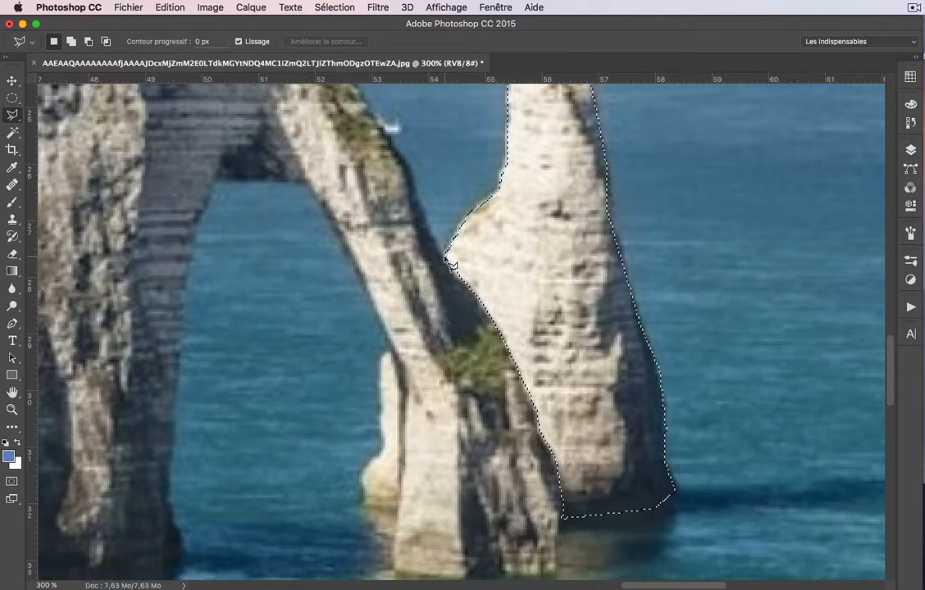
Add the missed strip of rock above the needle rock's left shoulder to the selection with a polygonal outline.
left_click_drag(587, 254, 612, 449)
left_click_drag(376, 256, 711, 489)
left_click_drag(573, 408, 650, 356)
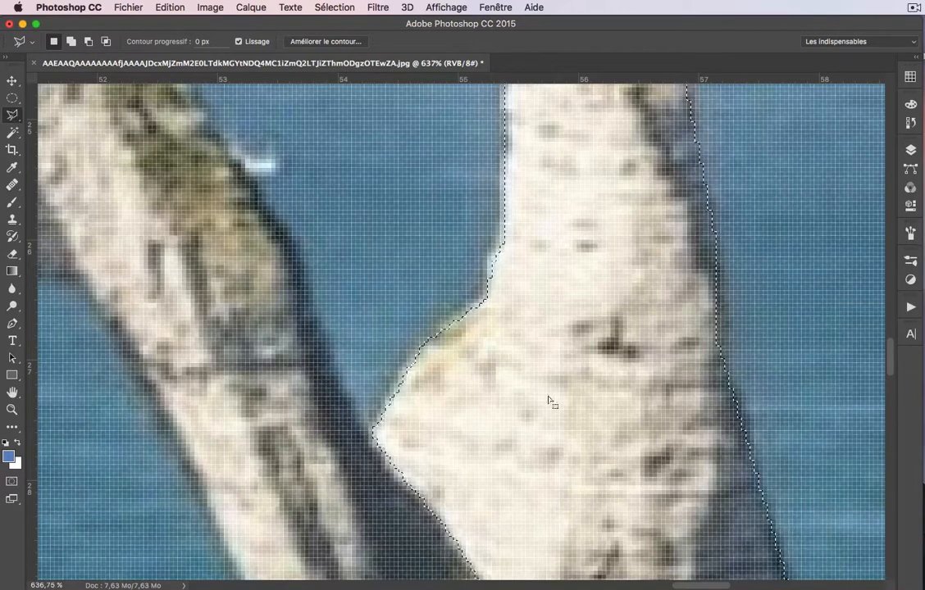
key("shift")
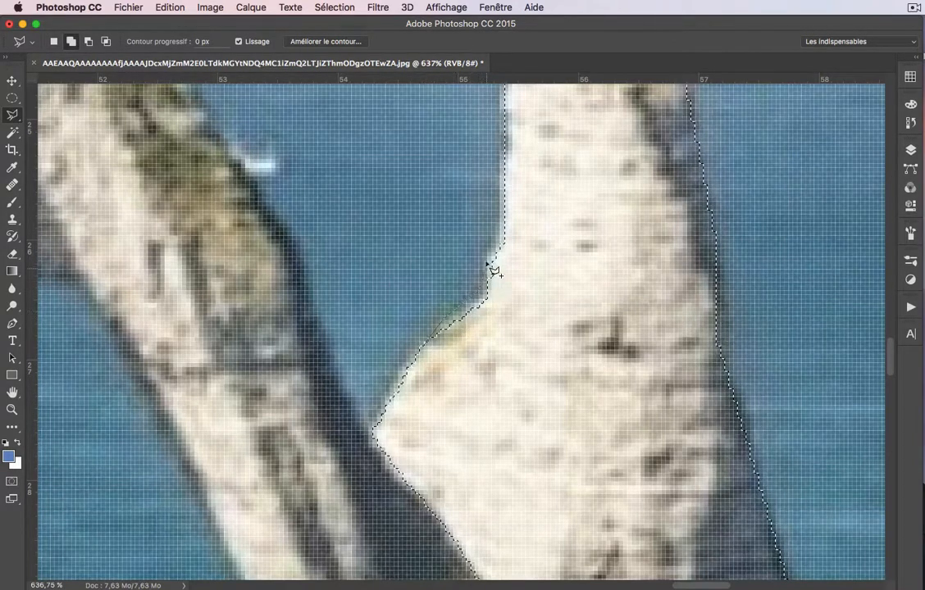
left_click(527, 224)
left_click(537, 349)
left_click(446, 389)
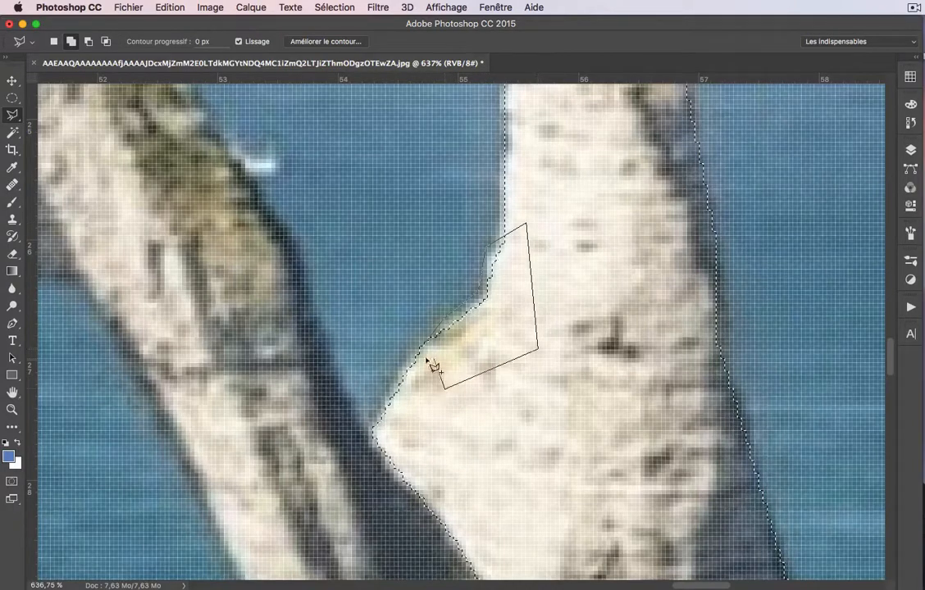
left_click(421, 352)
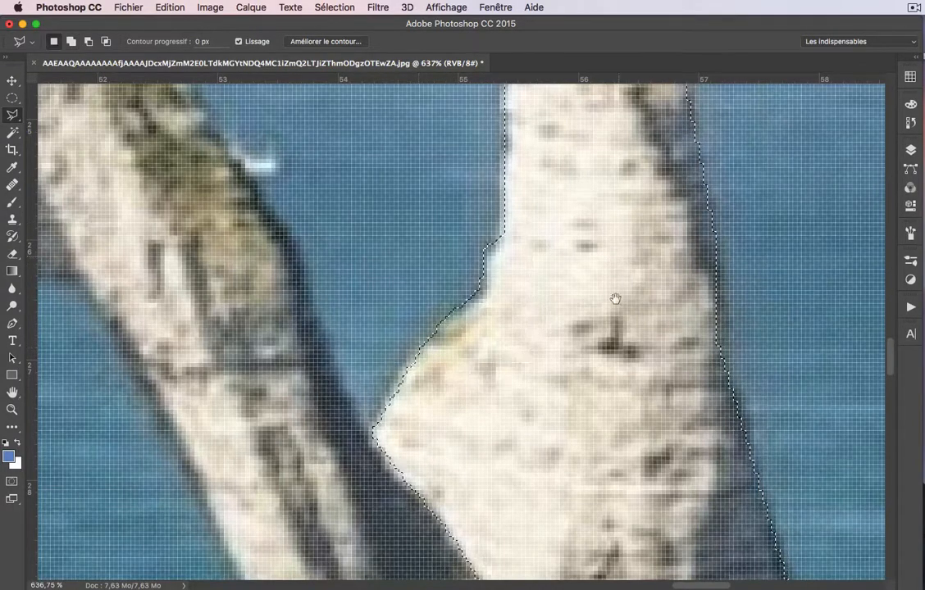
Add the missed rock along the right side of the needle rock's tip to the selection with a polygonal outline.
left_click_drag(615, 299, 602, 547)
left_click_drag(562, 293, 562, 315)
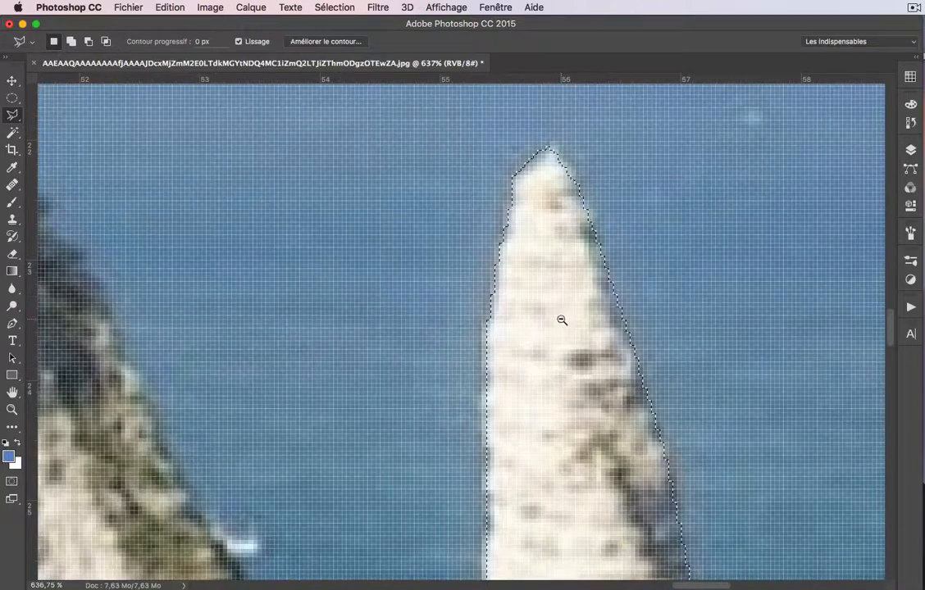
left_click(561, 320, "alt")
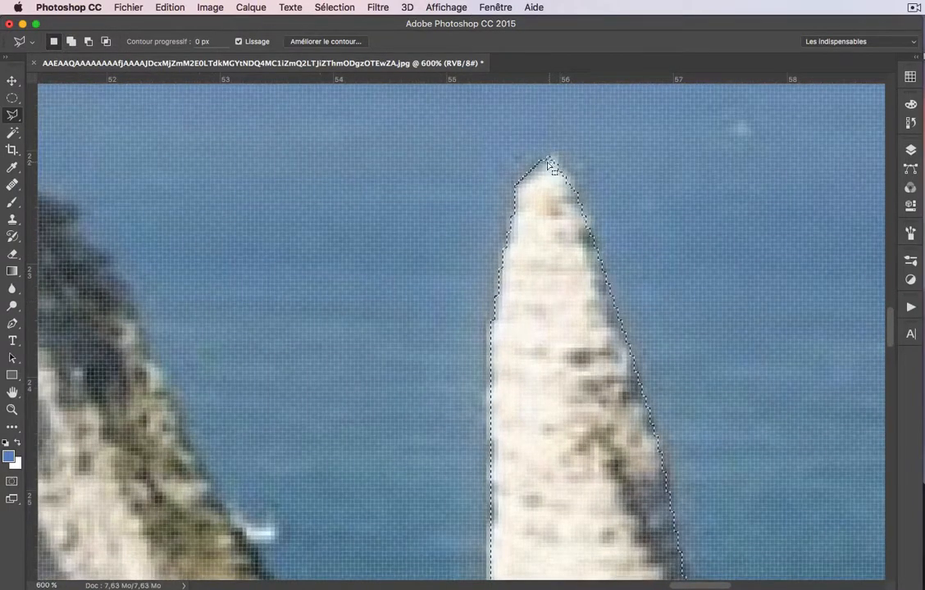
key("shift")
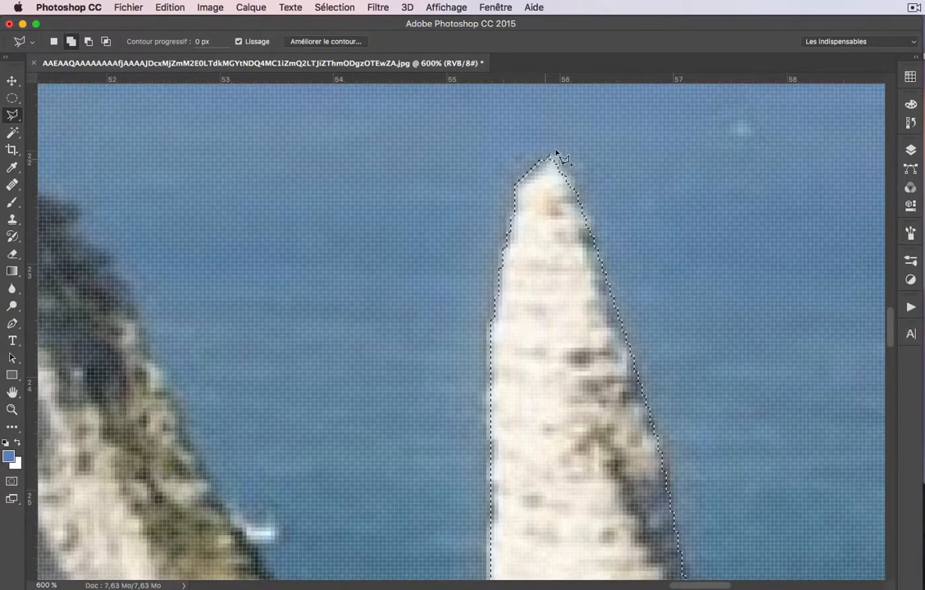
left_click(557, 154)
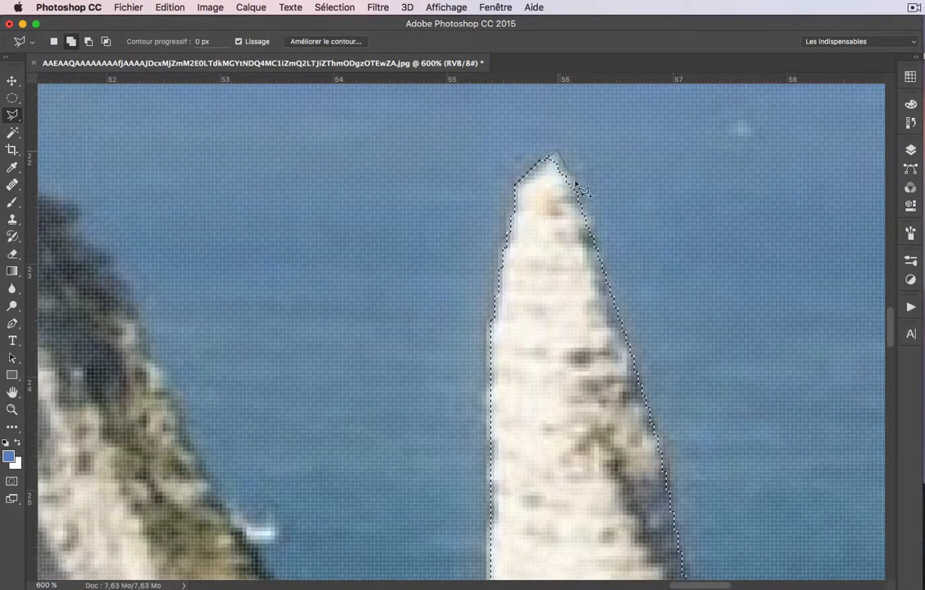
left_click(594, 218)
left_click(592, 260)
left_click(540, 243)
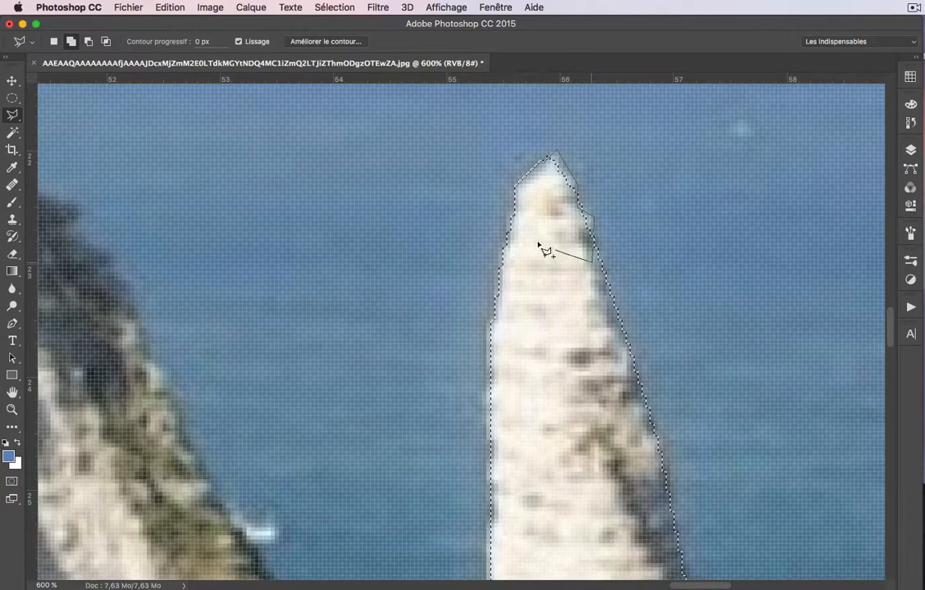
left_click(548, 159)
Add a polygonal patch of sea beside the needle rock's lower right edge to the selection at 400 % zoom.
left_click(650, 328, "alt")
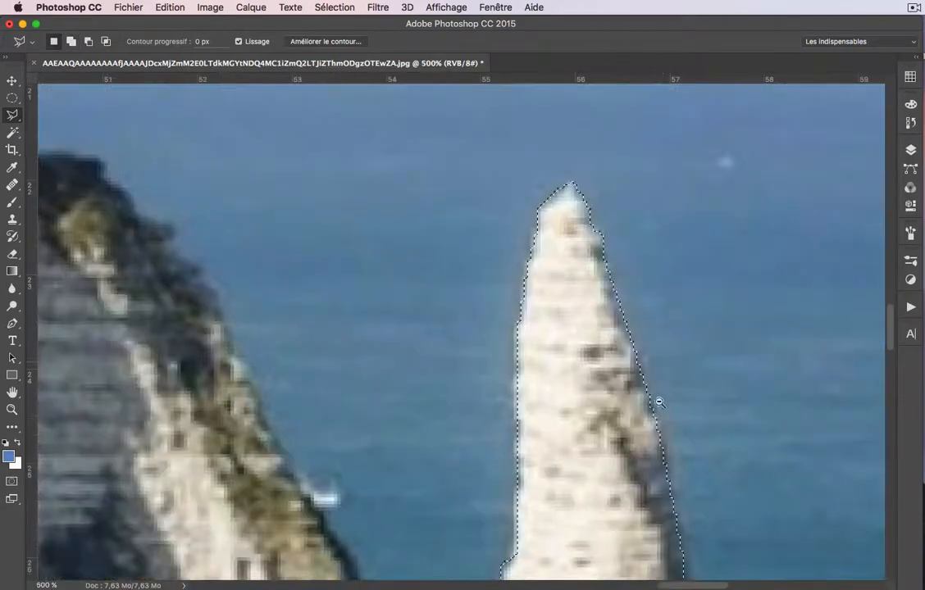
left_click(659, 403, "alt")
left_click_drag(673, 455, 683, 306)
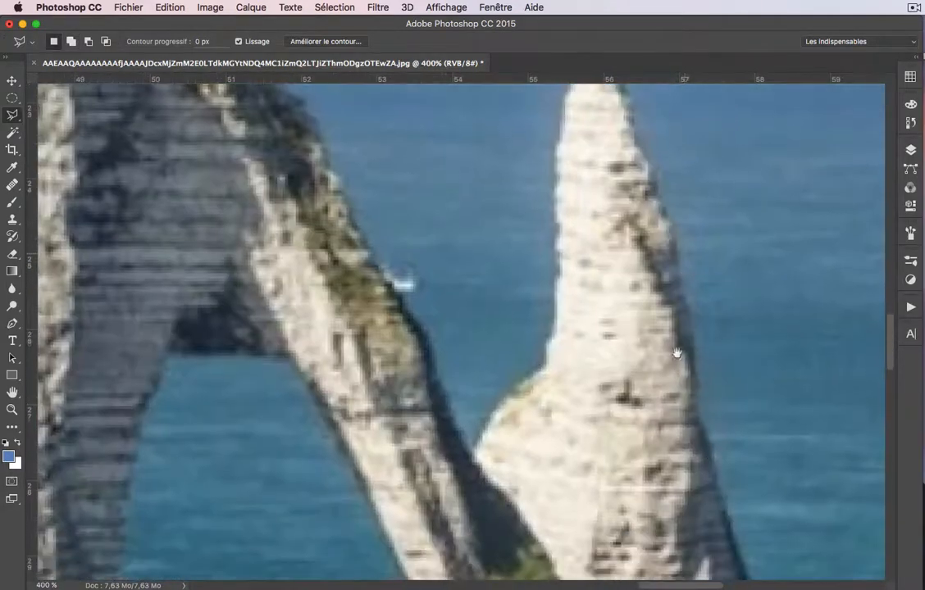
left_click_drag(676, 354, 666, 268)
left_click_drag(689, 394, 691, 269)
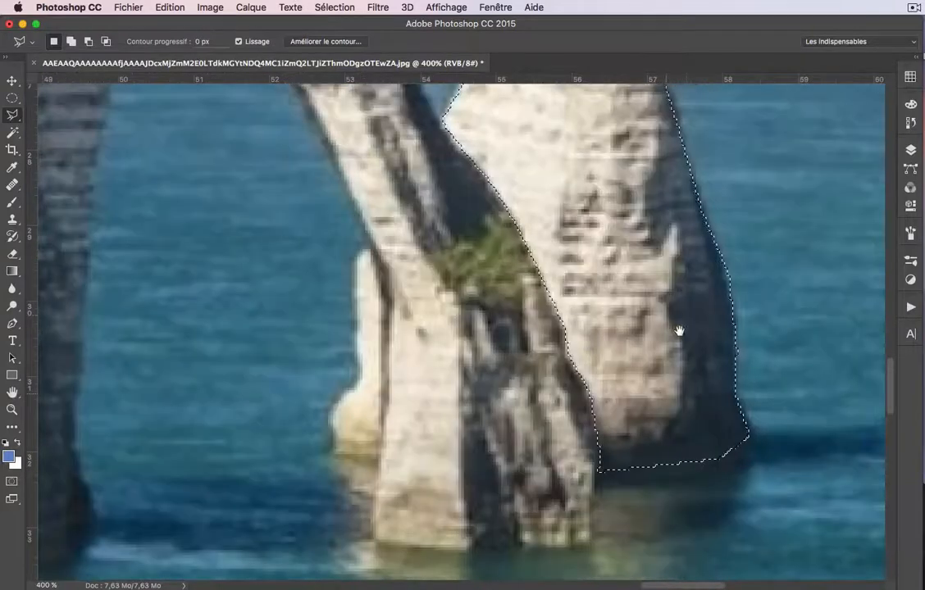
left_click(703, 229, "shift")
left_click(759, 275)
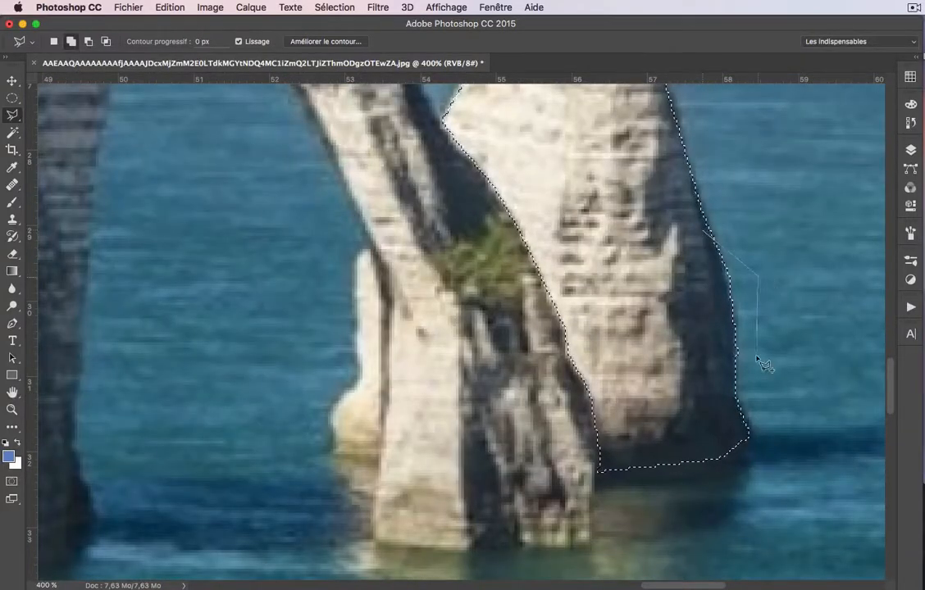
left_click(757, 357)
left_click(718, 383)
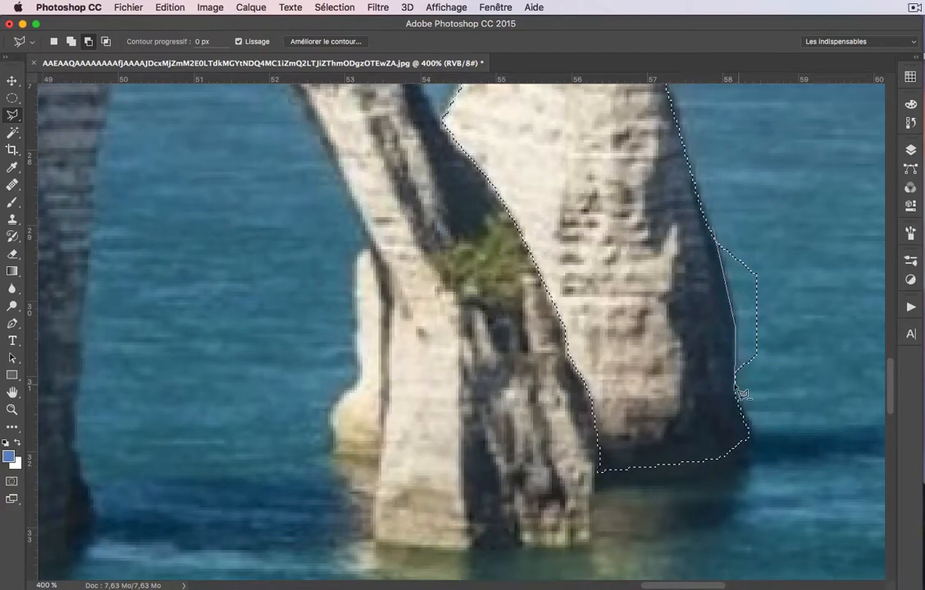
Subtract the surplus patch of sea from the selection with a polygonal outline following the needle rock's lower right edge.
left_click(774, 372)
left_click(781, 290)
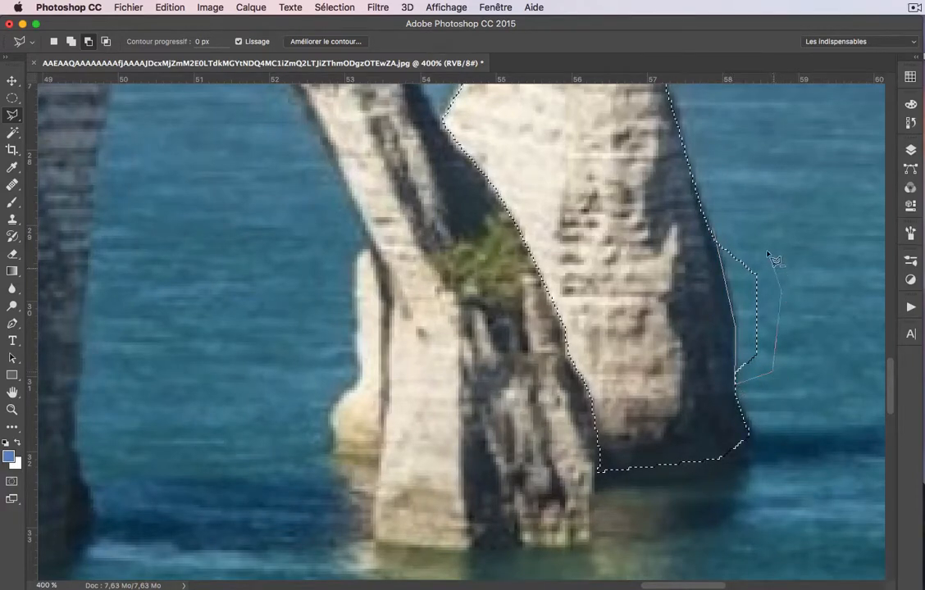
left_click(713, 229)
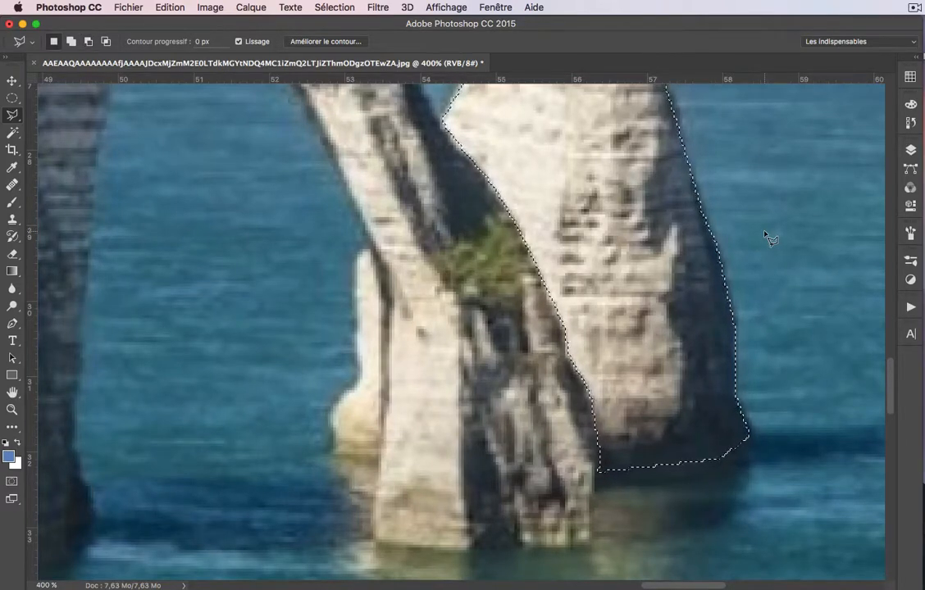
key("alt")
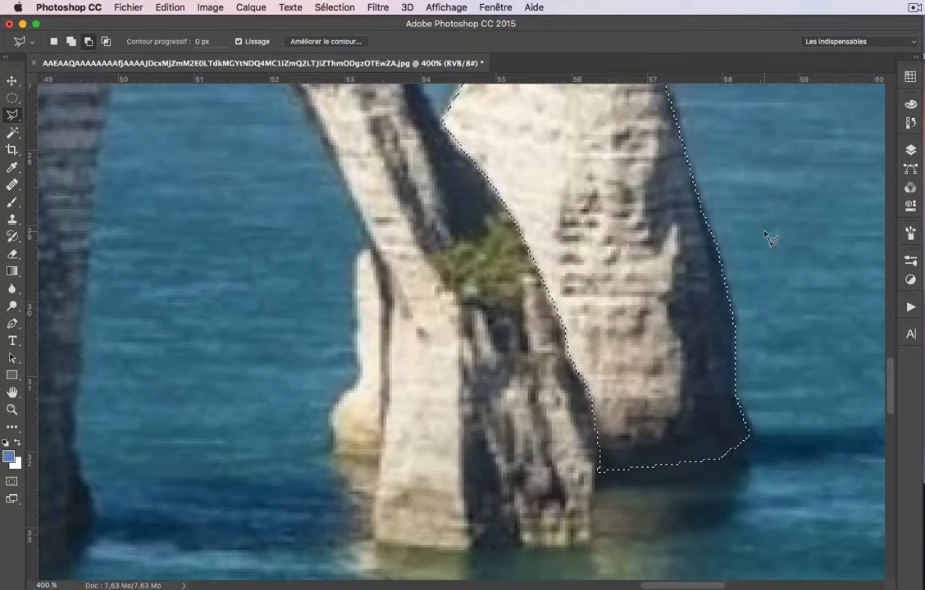
left_click(13, 114)
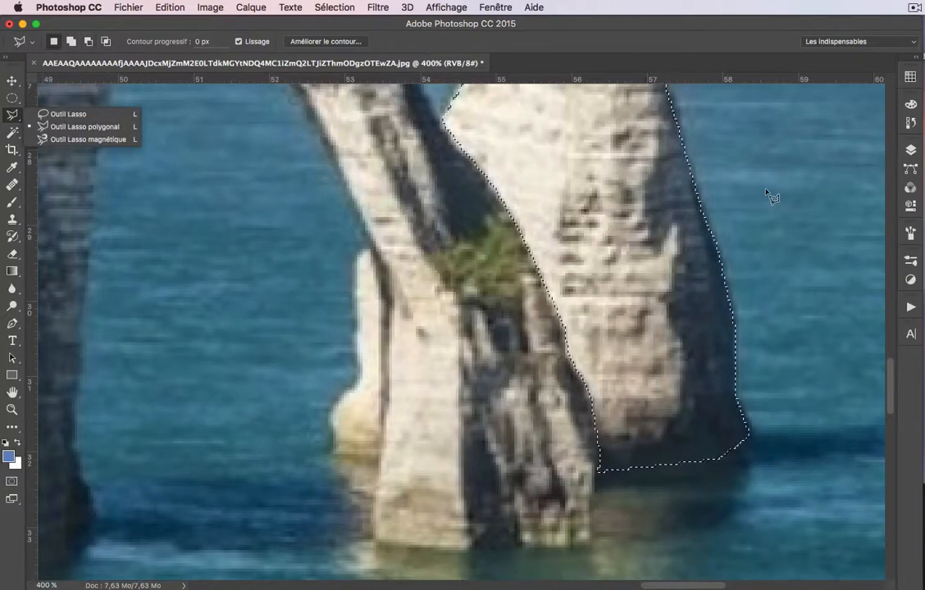
key("shift")
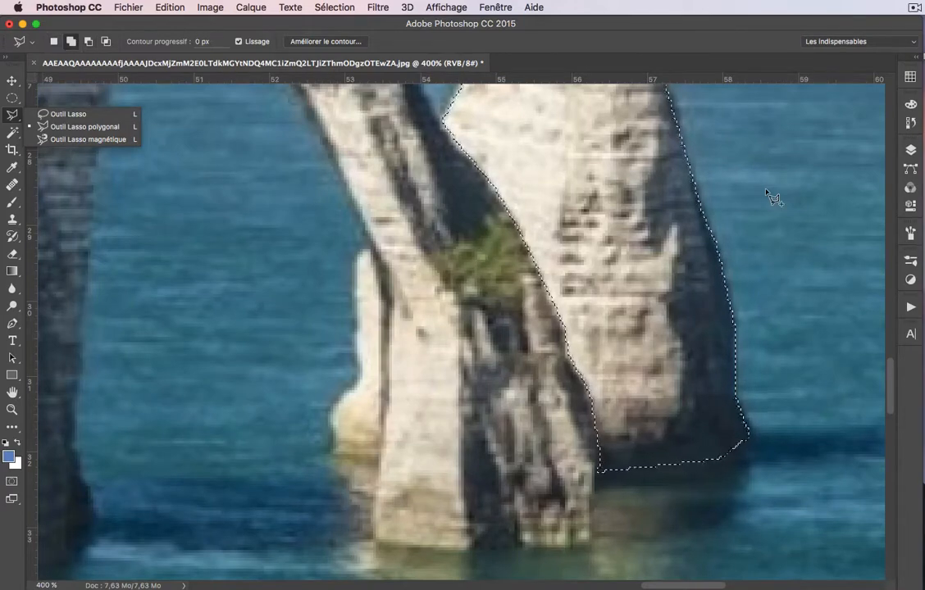
scroll(620, 375, "up", 10)
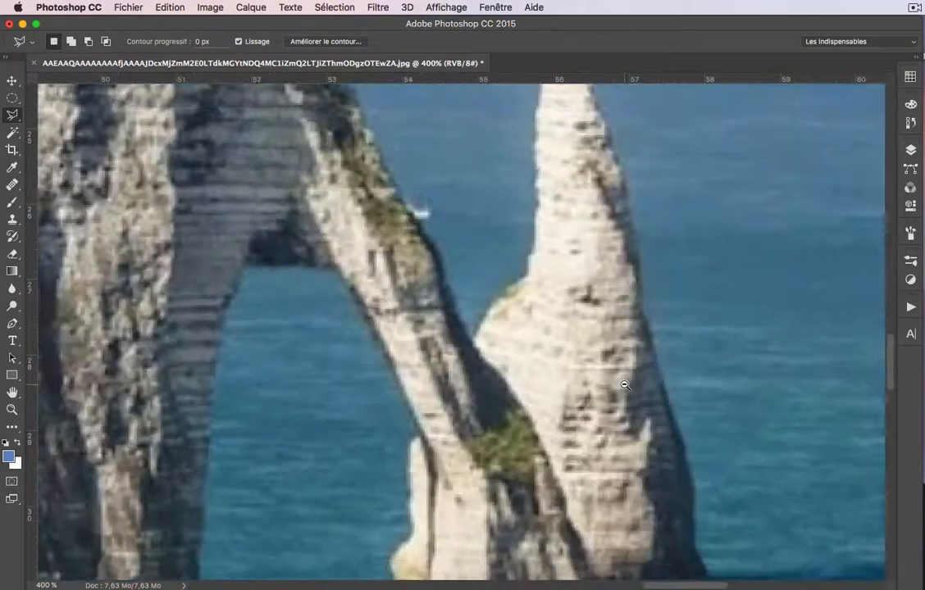
left_click(625, 384, "alt")
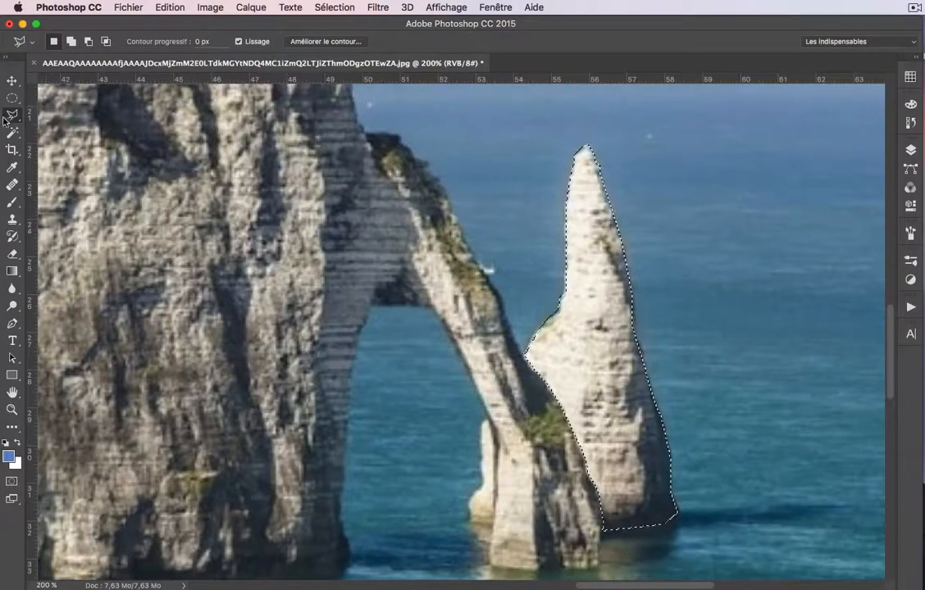